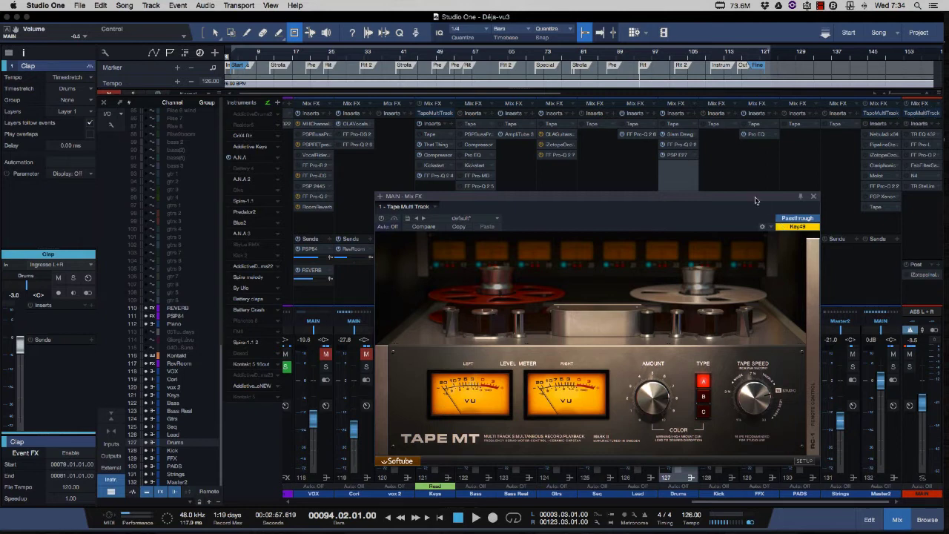
- Check the CPU load and latency of the song's devices in the Performance Monitor, moving the plug-in window aside, and close the monitor
left_click_drag(755, 200, 756, 197)
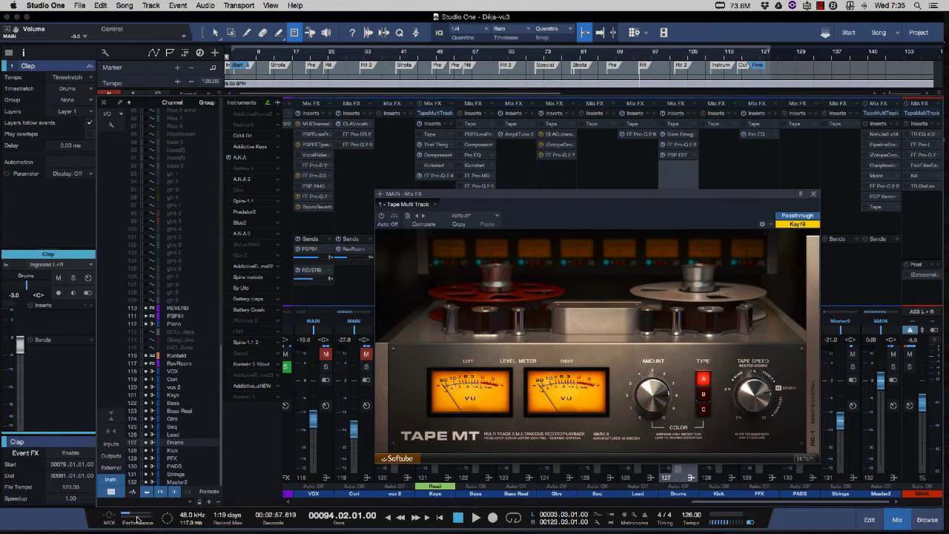
left_click(140, 517)
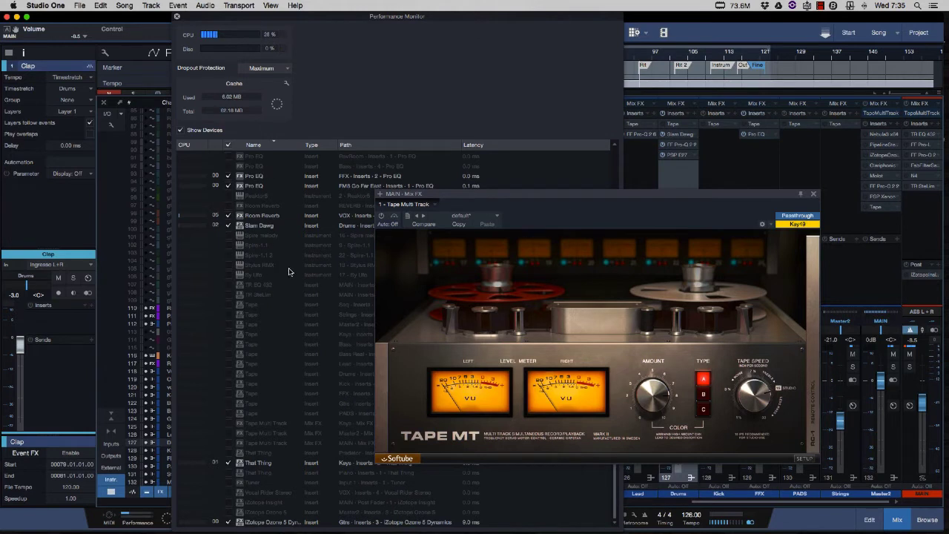
left_click_drag(545, 199, 675, 192)
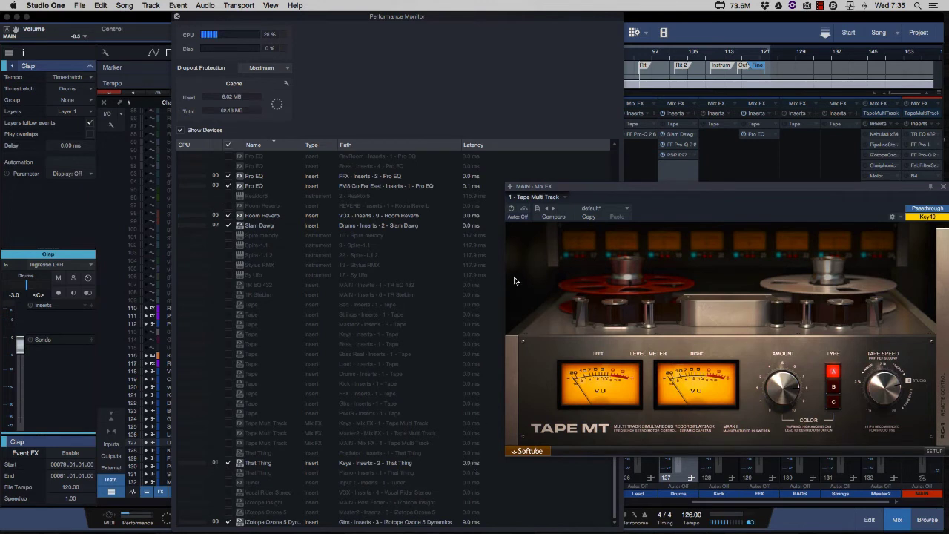
left_click_drag(614, 192, 571, 192)
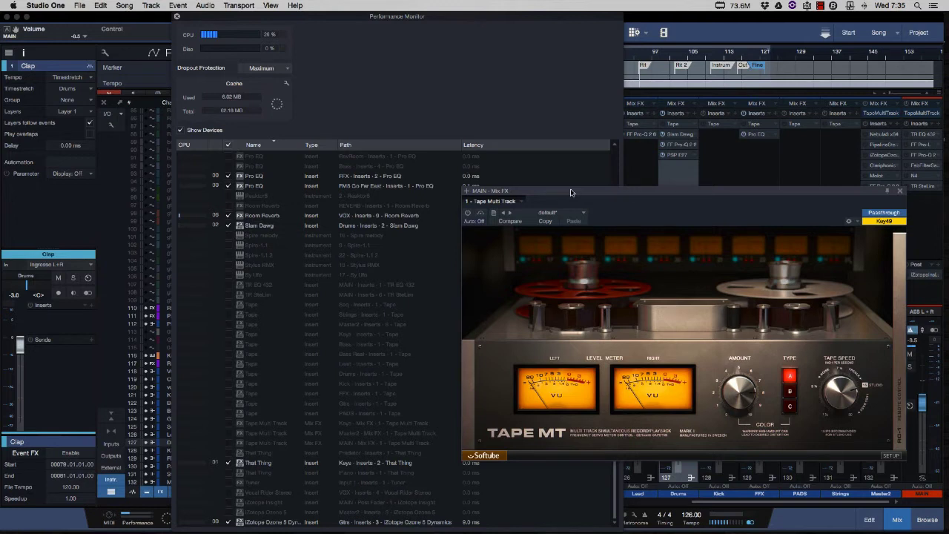
left_click(177, 16)
left_click_drag(586, 192, 501, 198)
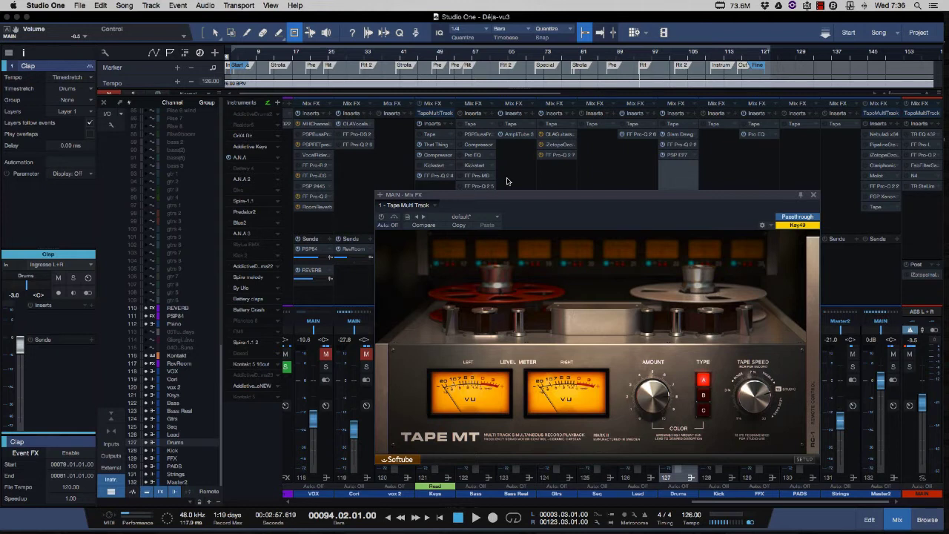
- Play the song with a raised main output level and bring up the Tape insert of the Drums channel
key("space")
left_click_drag(922, 403, 924, 393)
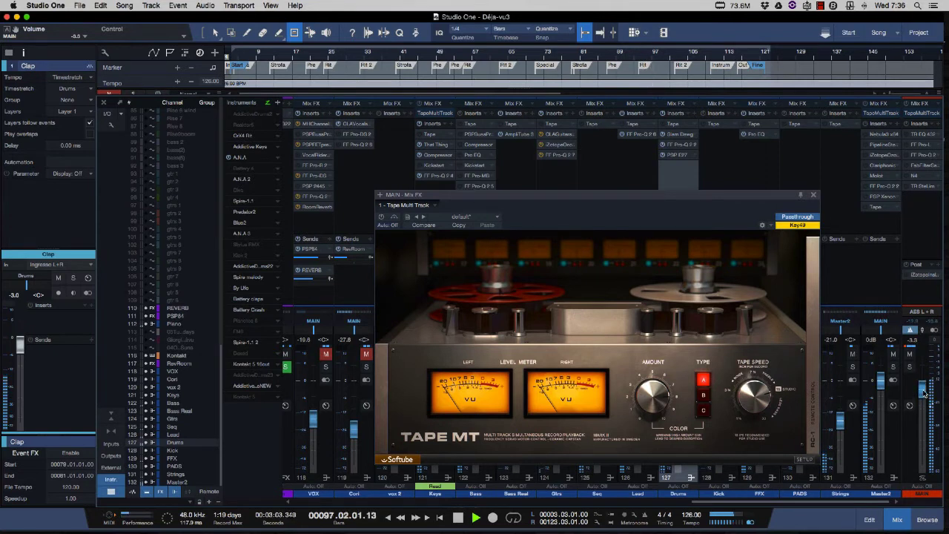
left_click(675, 124)
left_click_drag(637, 194, 632, 146)
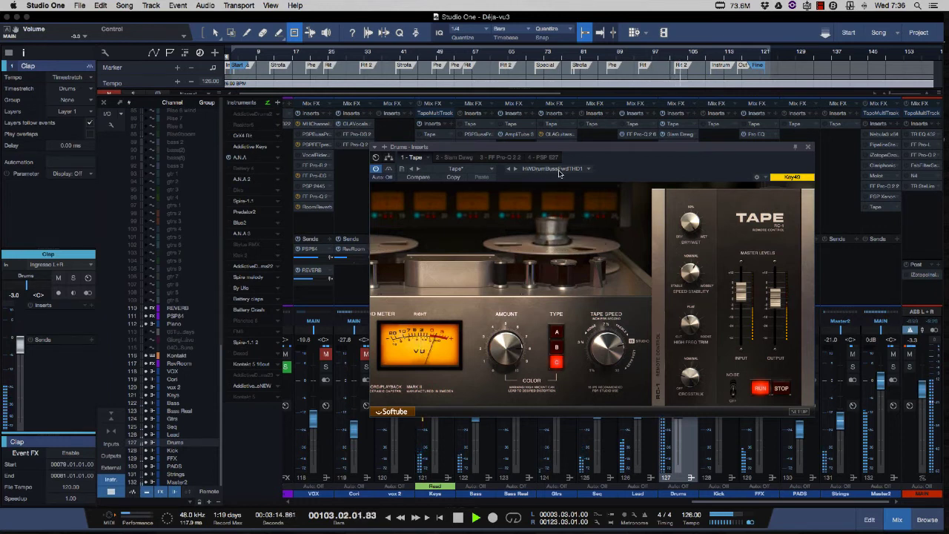
- Set the Drums Tape speed to 7 1/2 IPS and raise the main output volume to -1.0 dB
mouse_move(614, 353)
left_click_drag(614, 353, 620, 359)
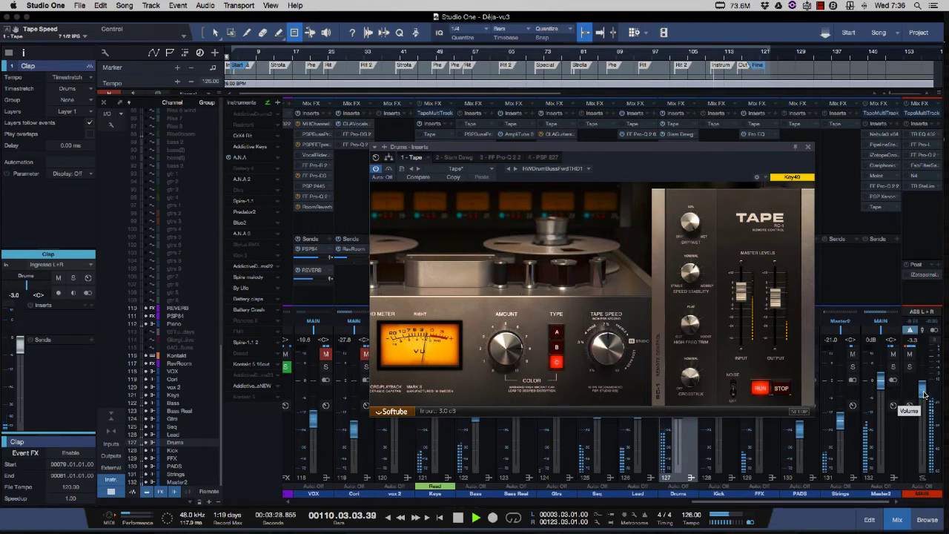
left_click_drag(923, 393, 925, 387)
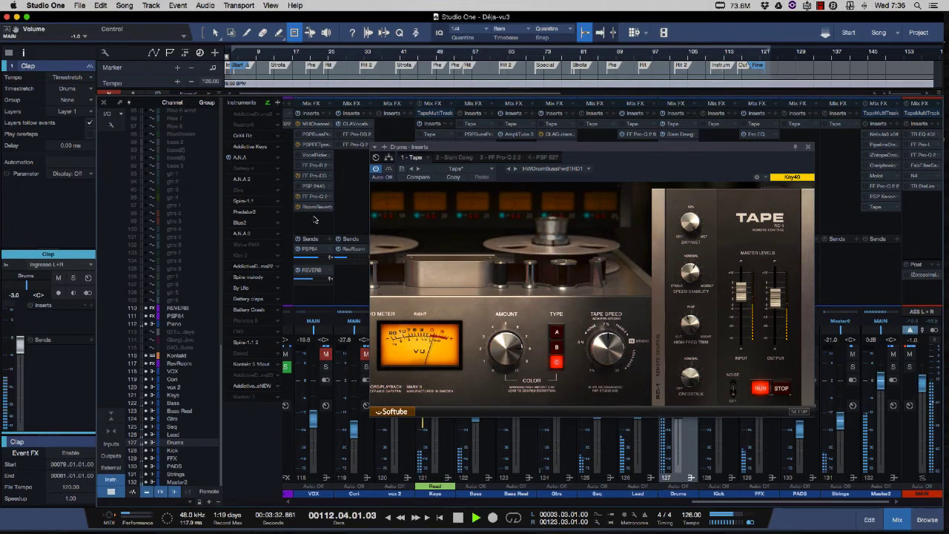
- Compare the Drums with and without Tape by toggling its bypass during playback, restarting the song from an earlier section
left_click(388, 170)
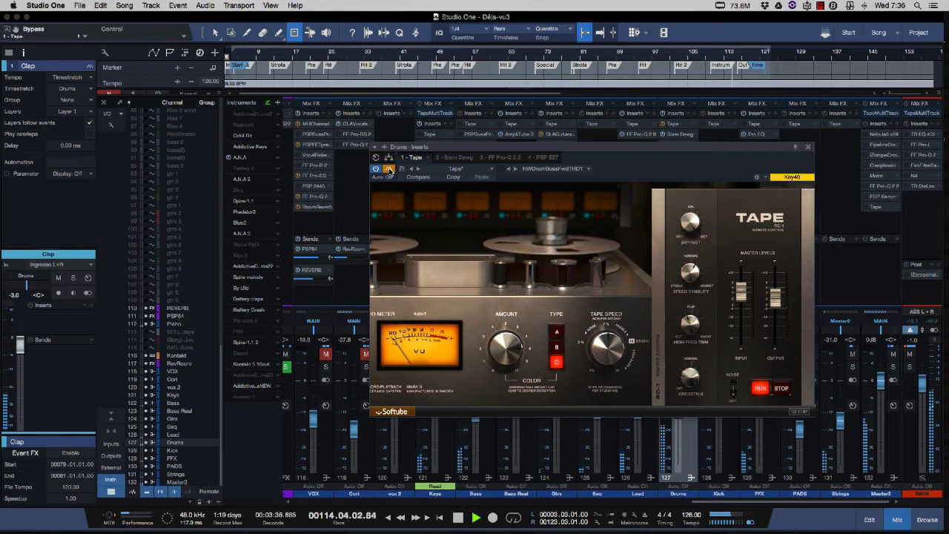
left_click(387, 169)
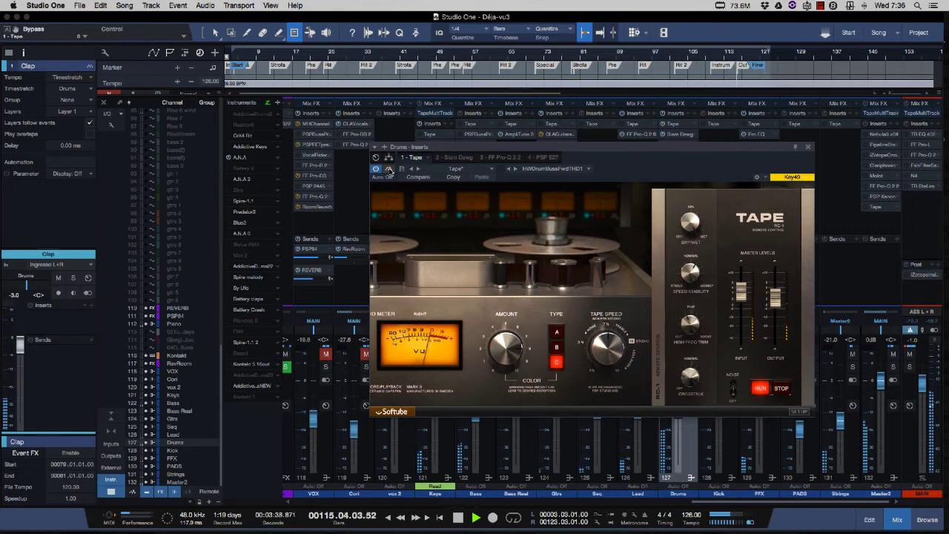
key("space")
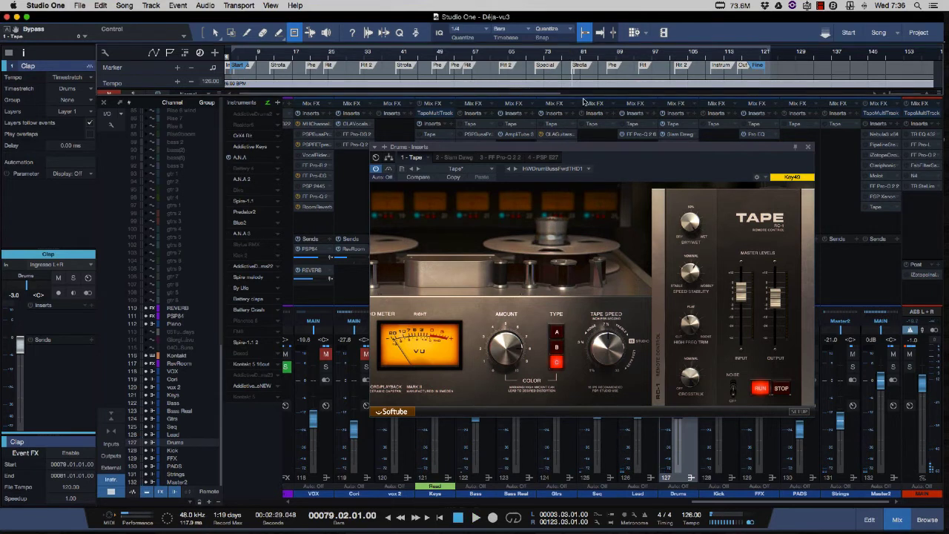
key("space")
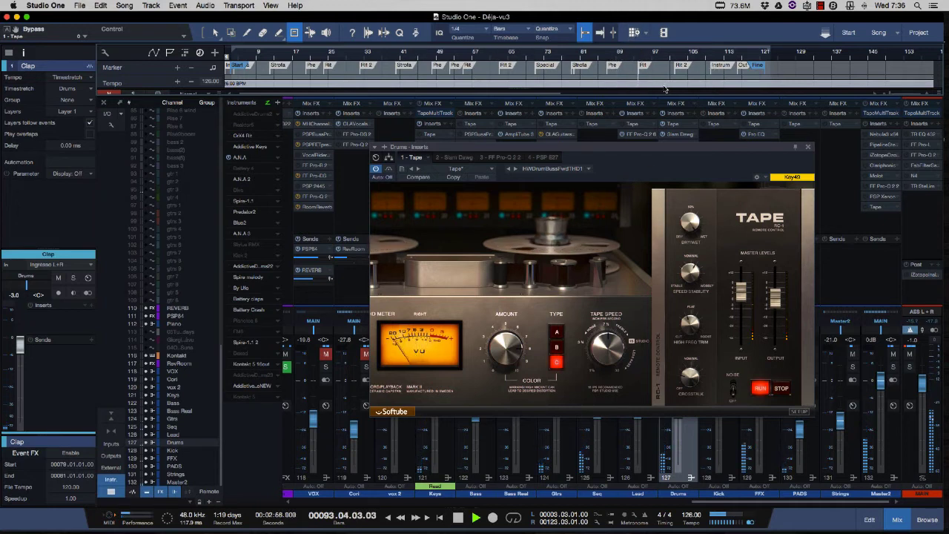
left_click(389, 172)
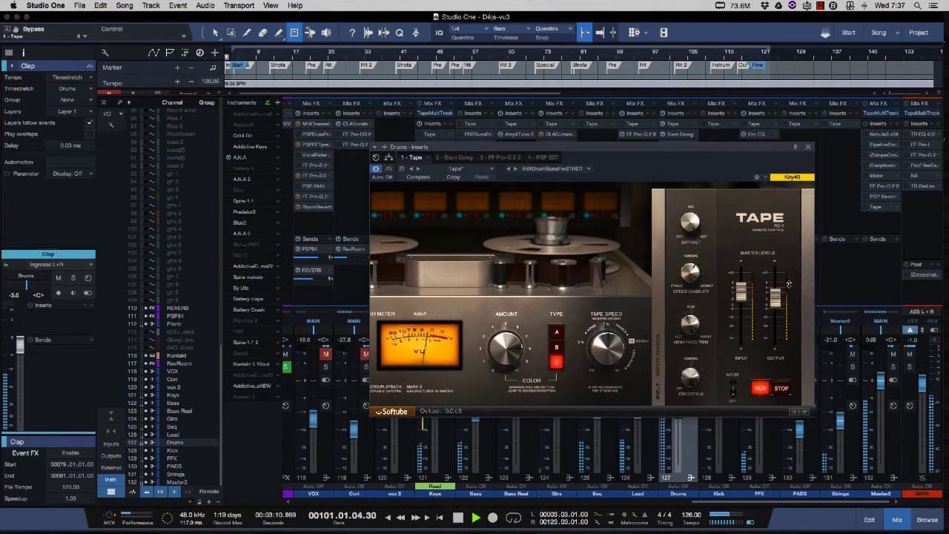
- Set Speed Stability to about 33% and sweep High Freq Trim up and down, leaving it at about -0.2
left_click_drag(692, 278, 691, 271)
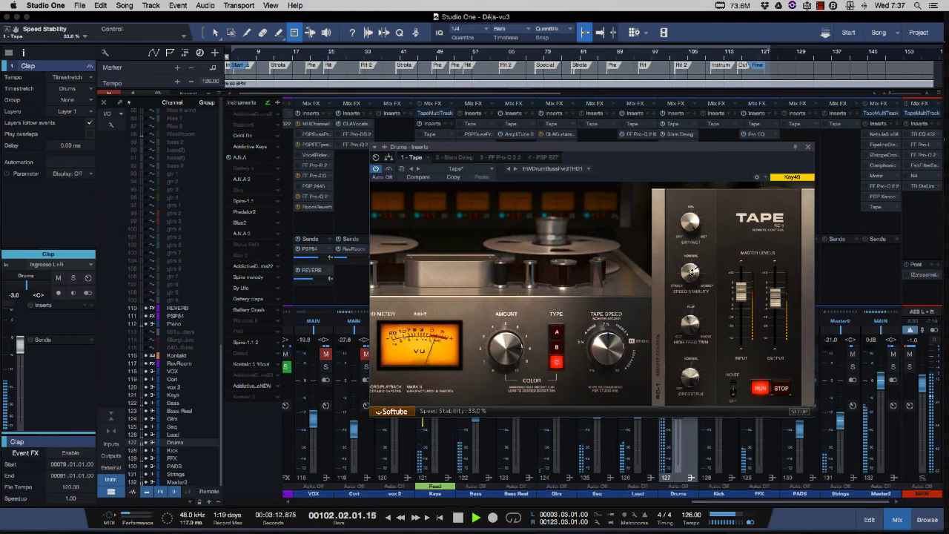
left_click_drag(690, 324, 691, 311)
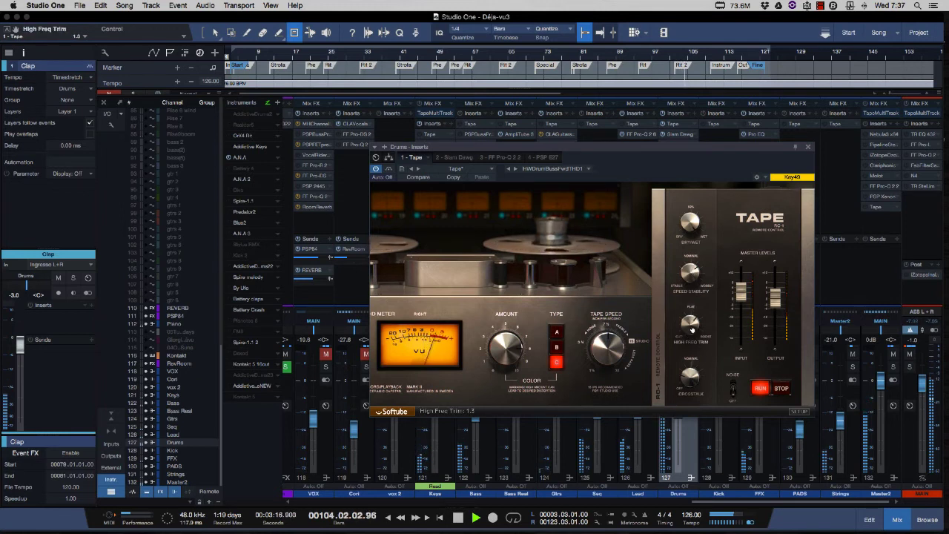
left_click_drag(690, 327, 693, 349)
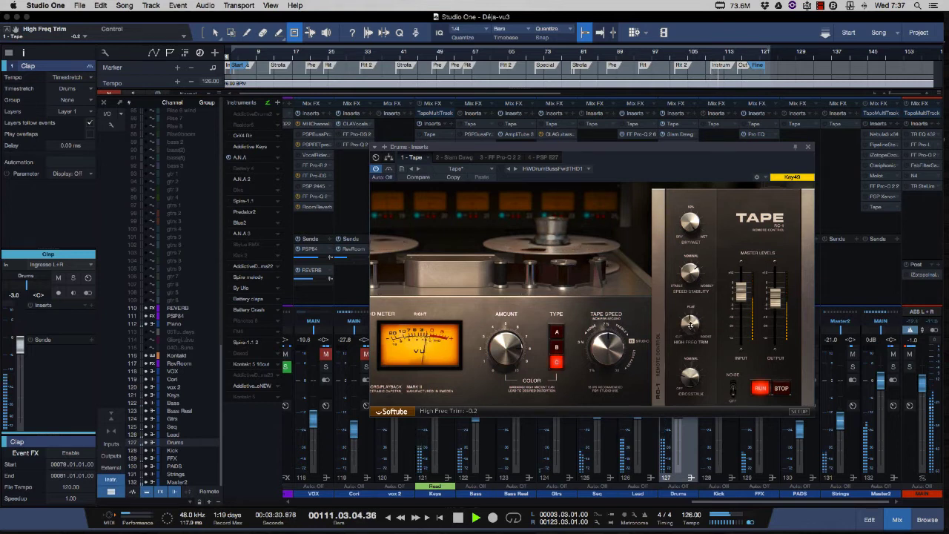
- Bypass and re-enable Tape on the Drums to hear the adjusted settings, and restart playback of the section
left_click(389, 170)
left_click(389, 169)
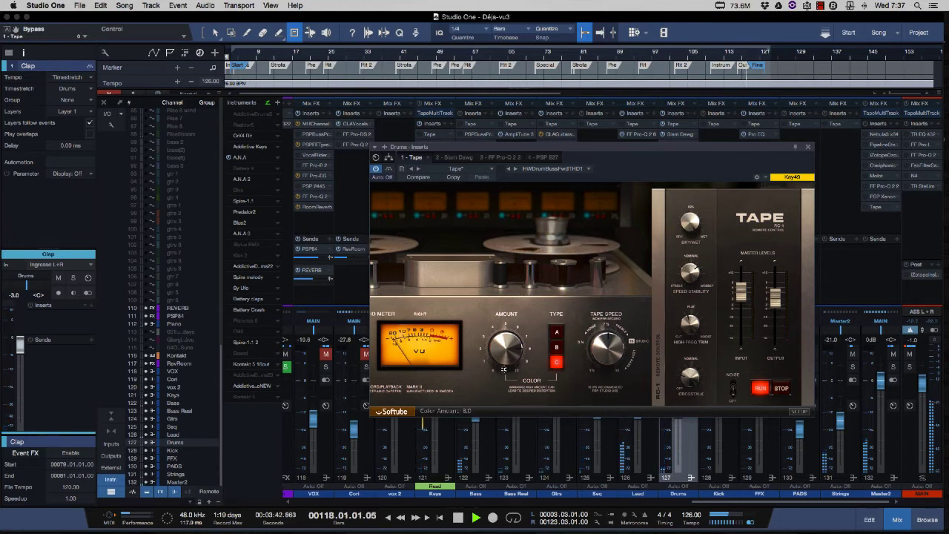
key("space")
key("space")
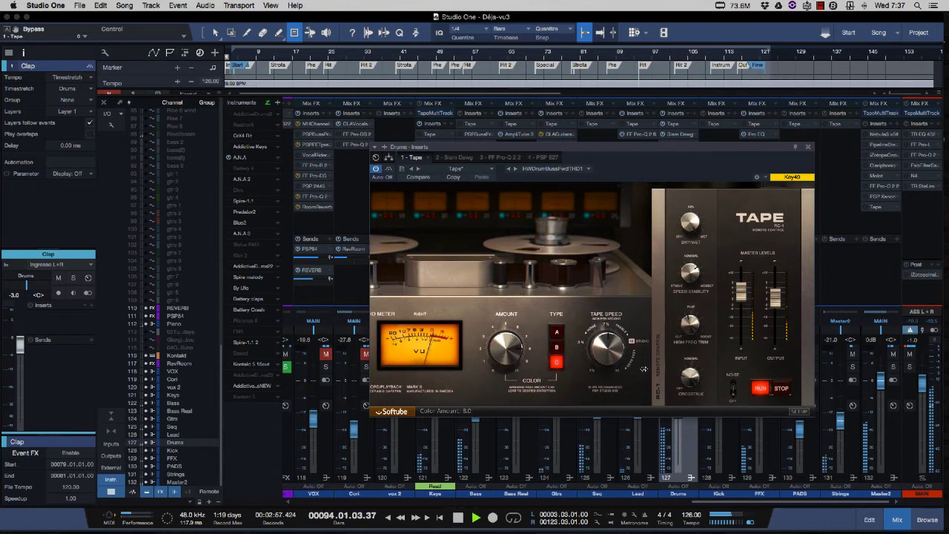
- Try color types A, B and C on Tape's main unit with different amounts, settling on type B with a color amount of 8.5
left_click(535, 383)
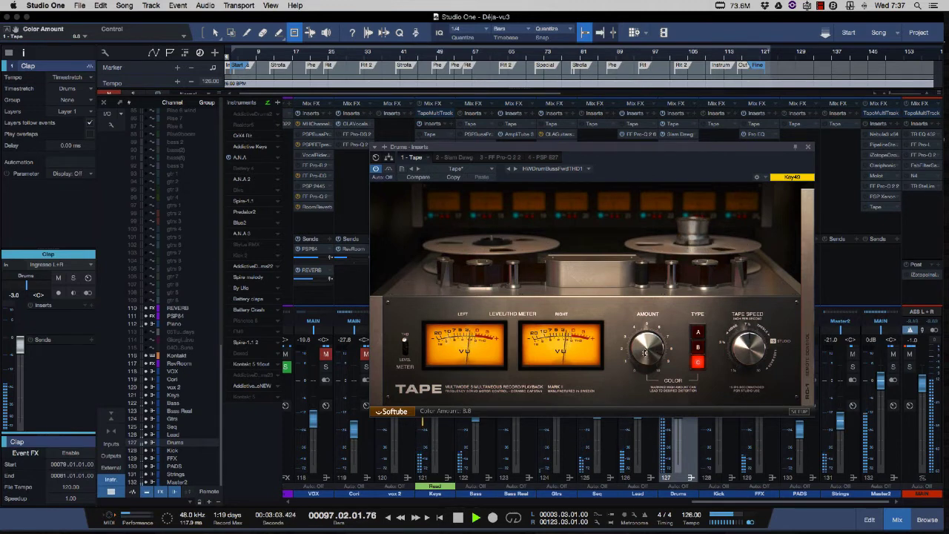
left_click(699, 348)
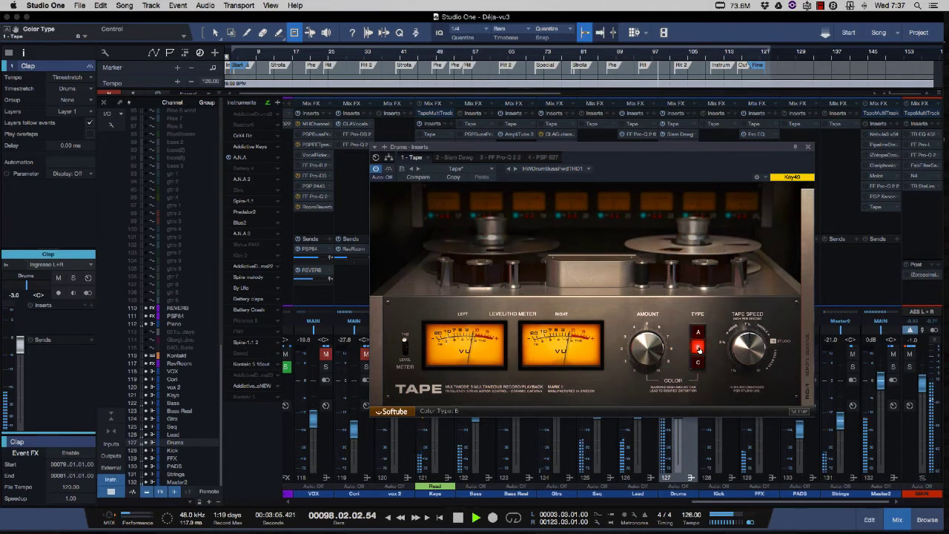
left_click(697, 332)
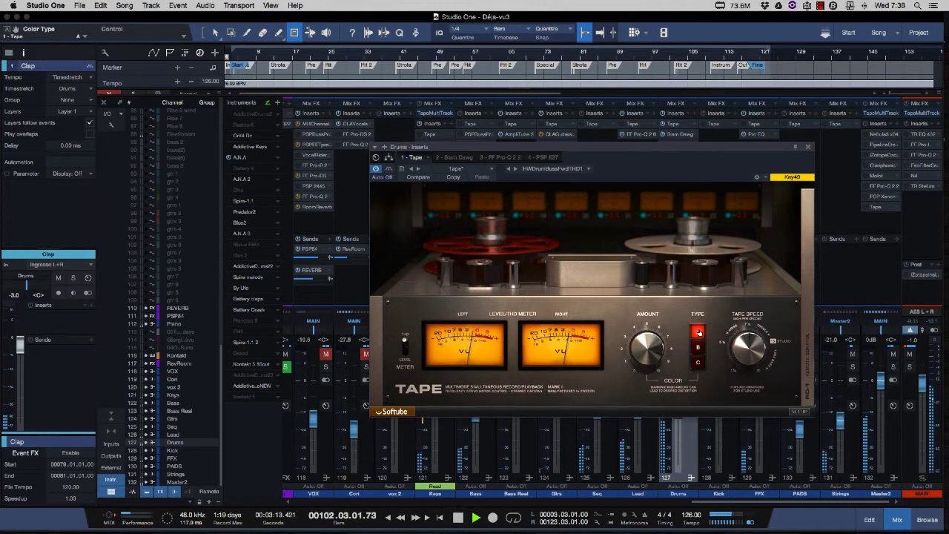
left_click(697, 346)
left_click_drag(650, 356, 644, 357)
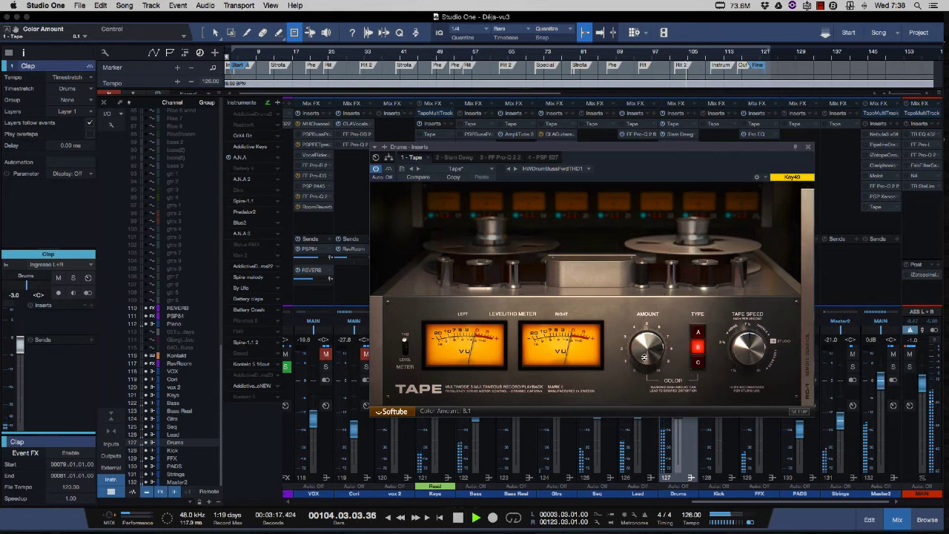
left_click(697, 362)
left_click_drag(642, 357, 642, 353)
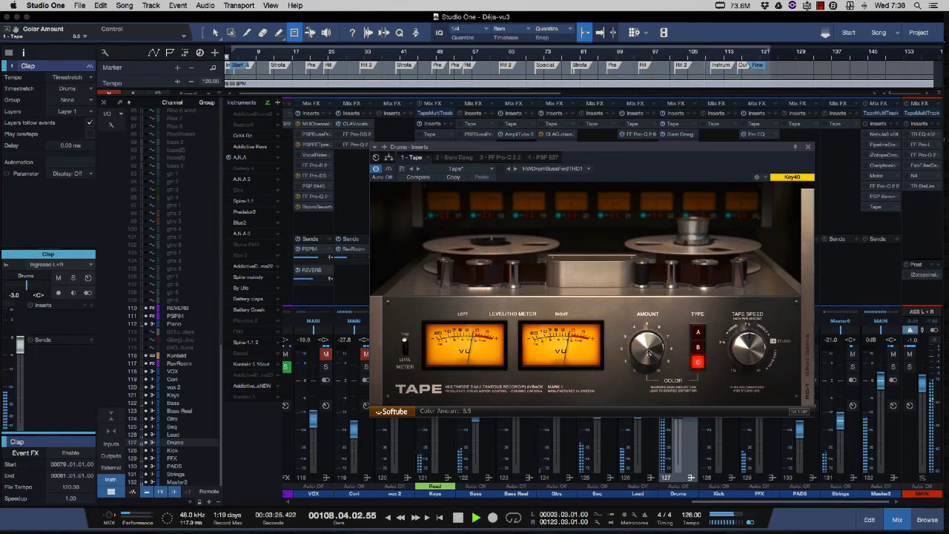
left_click(697, 346)
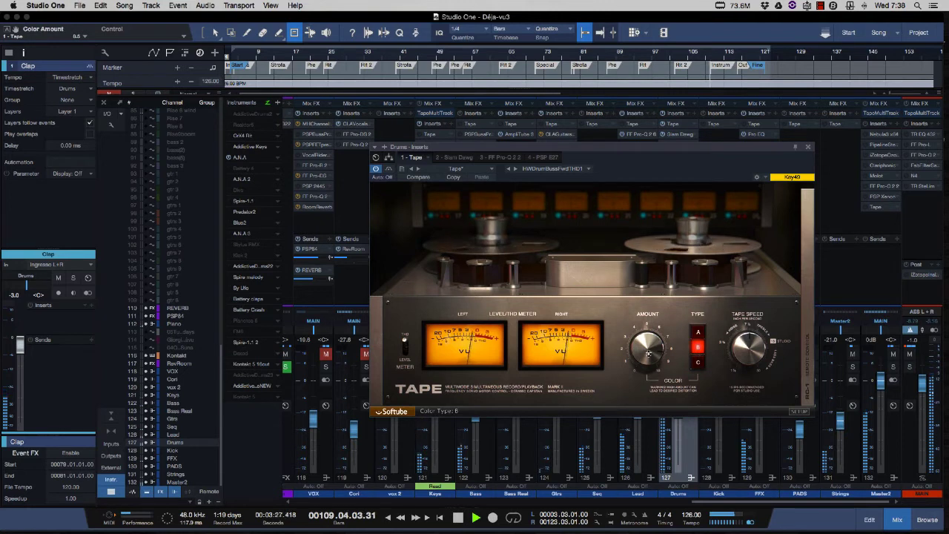
- Show Tape's remote control section and lower Speed Stability to 30.0%
left_click(804, 376)
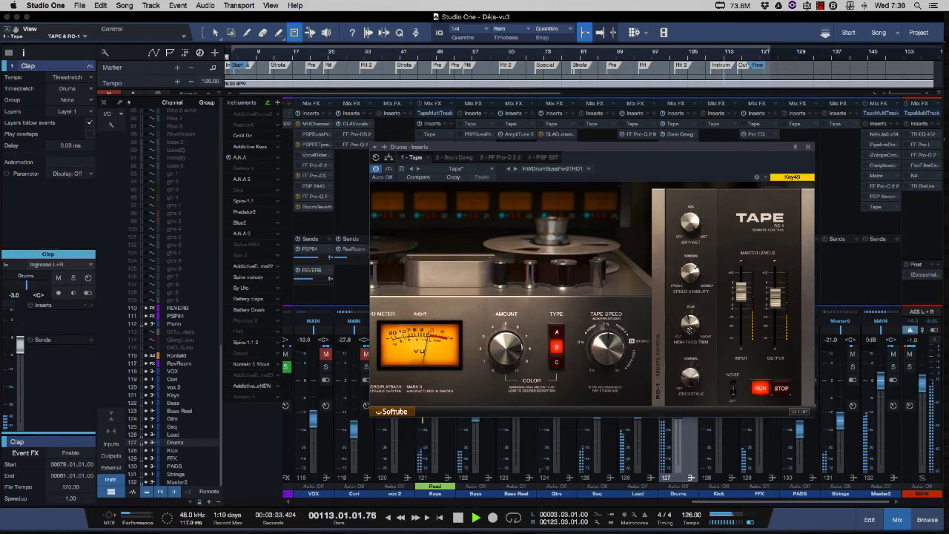
mouse_move(687, 324)
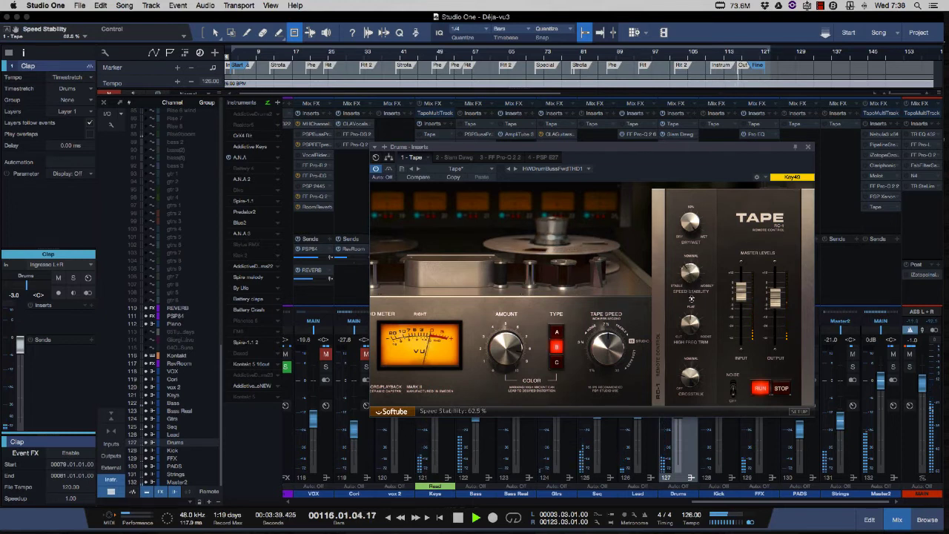
scroll(688, 273, "down", 5)
scroll(688, 272, "down", 1)
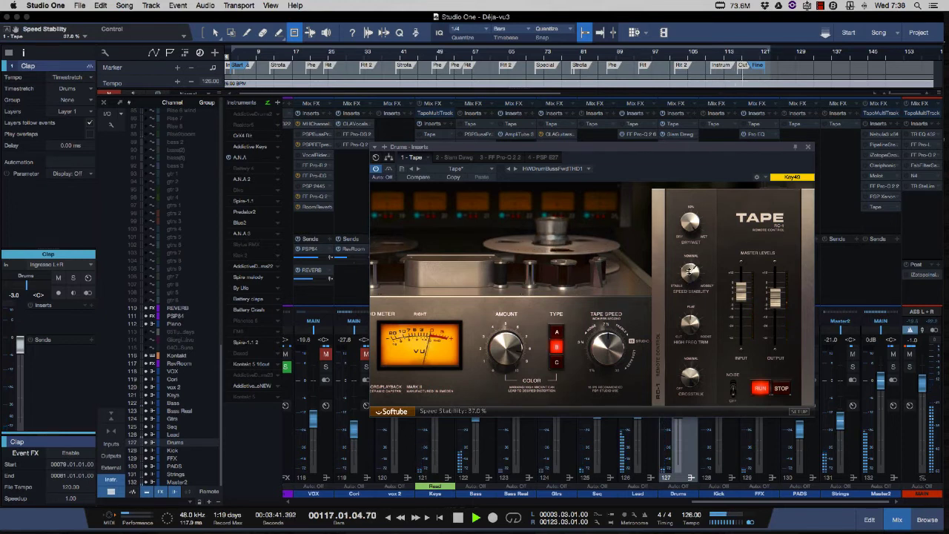
scroll(688, 272, "down", 4)
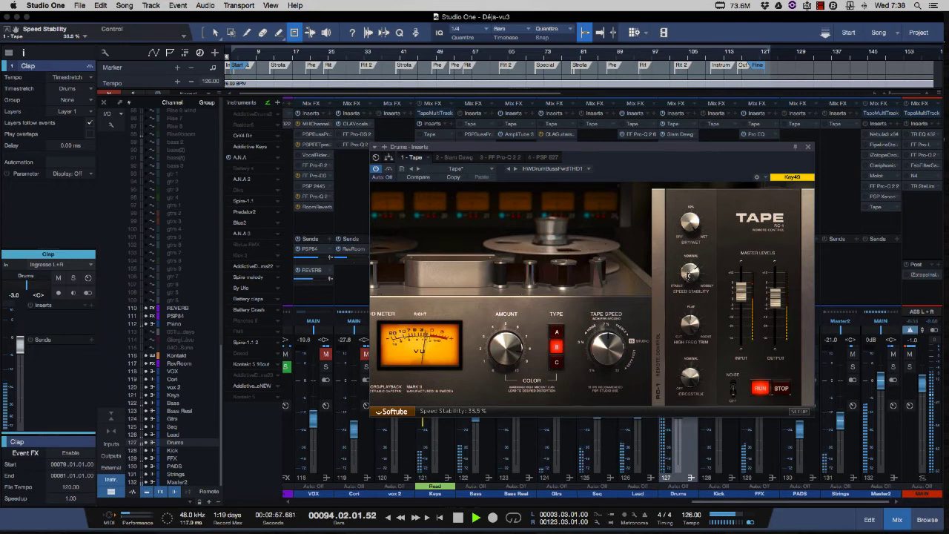
scroll(688, 274, "down", 2)
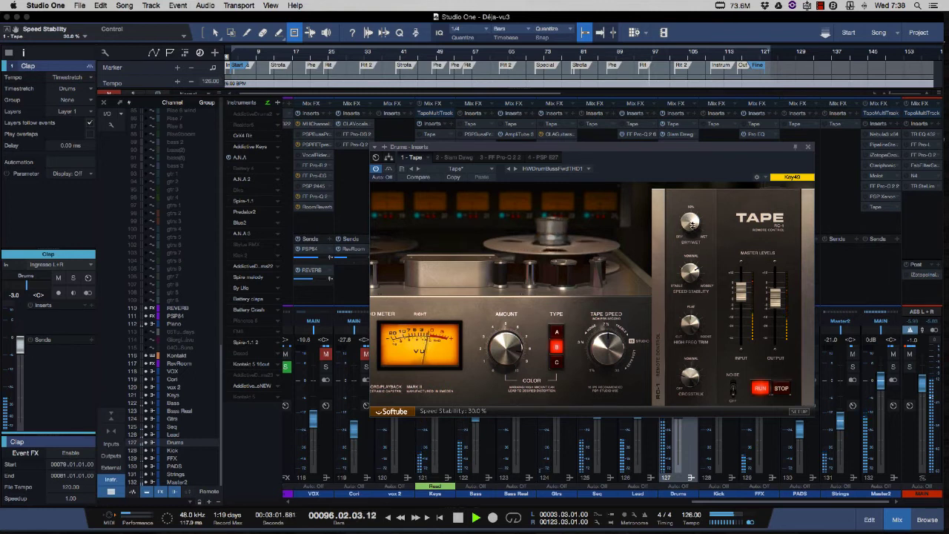
- Sweep Tape's Dry/Wet mix between fully dry and fully wet, leave it fully wet, and close the plug-in window
left_click_drag(691, 227, 699, 498)
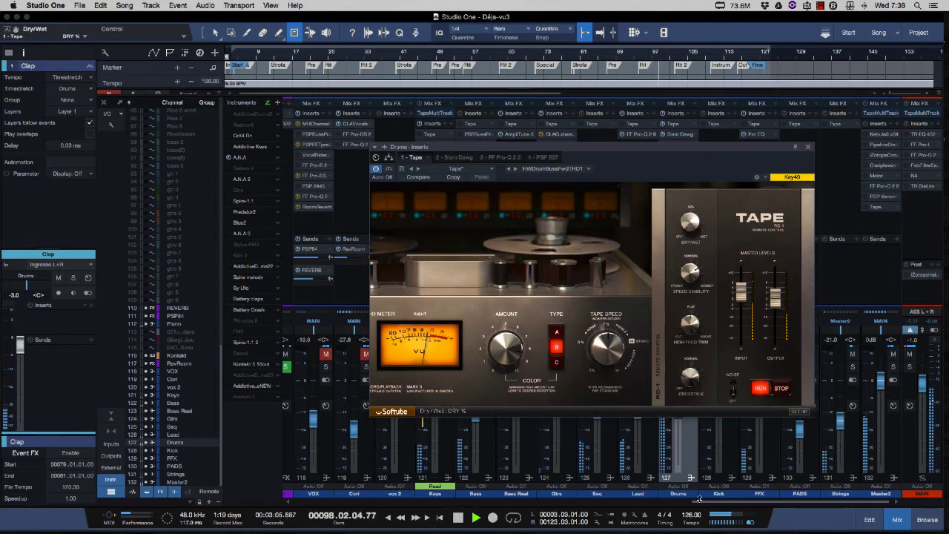
left_click_drag(698, 498, 675, 282)
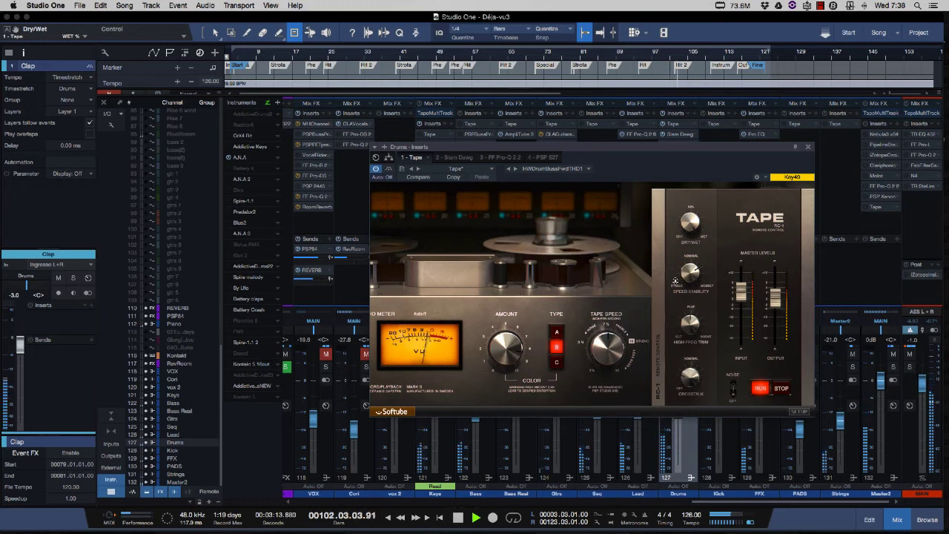
left_click_drag(675, 280, 676, 420)
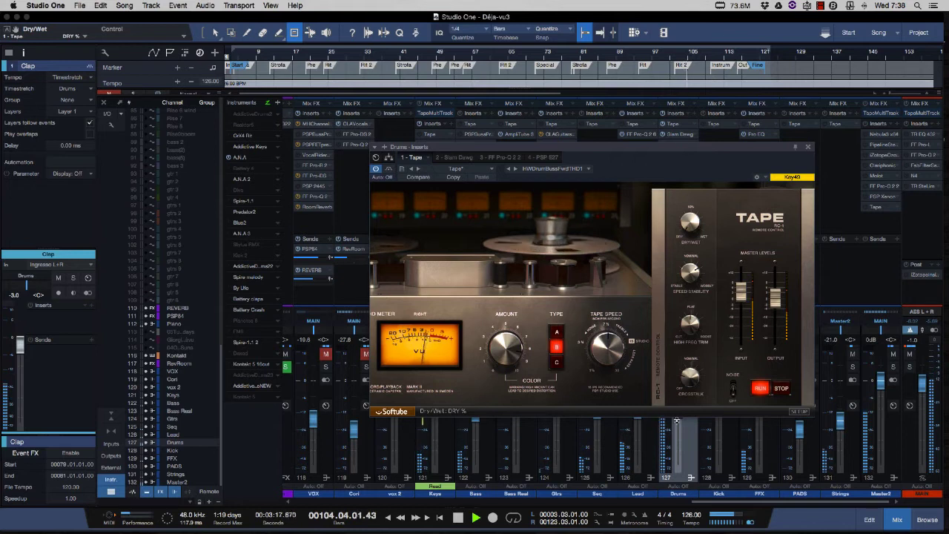
left_click_drag(676, 417, 673, 285)
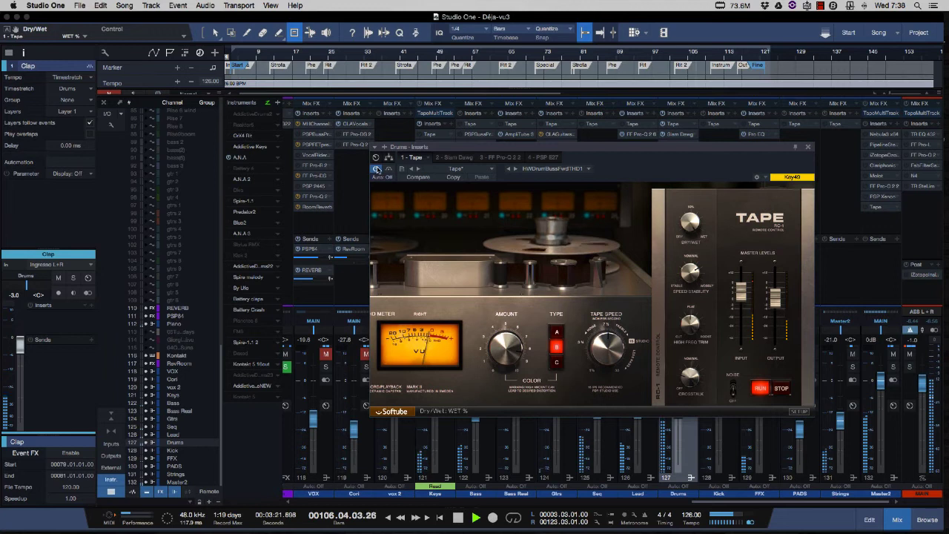
left_click(807, 147)
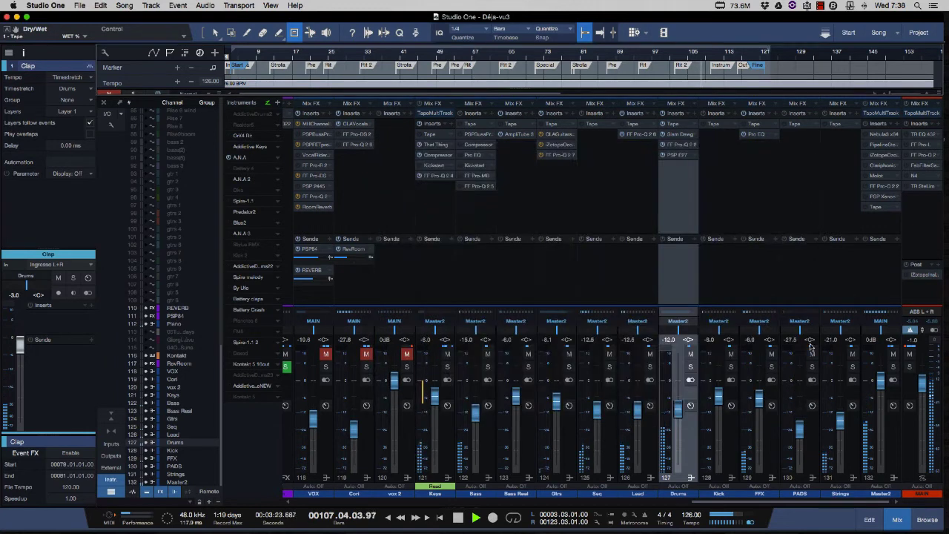
- Set the Drums channel's volume to -13 dB and stop playback
type("-13")
key("Return")
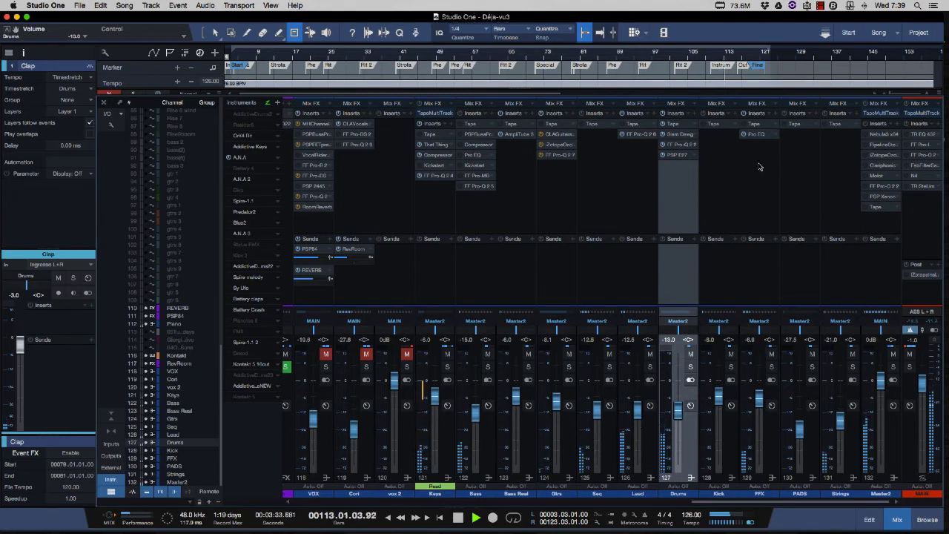
key("space")
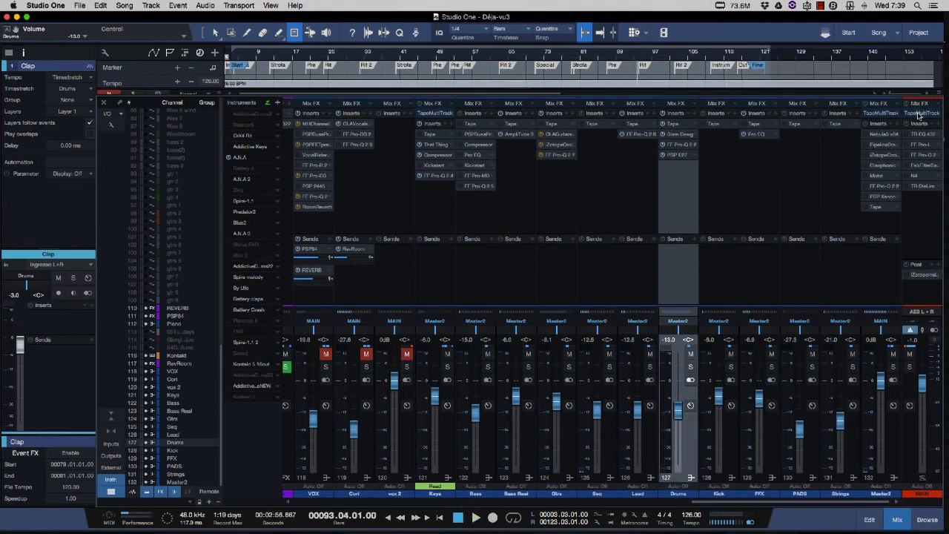
- Open Tape Multi Track from the MAIN channel's Mix FX and show its remote control section
left_click(919, 114)
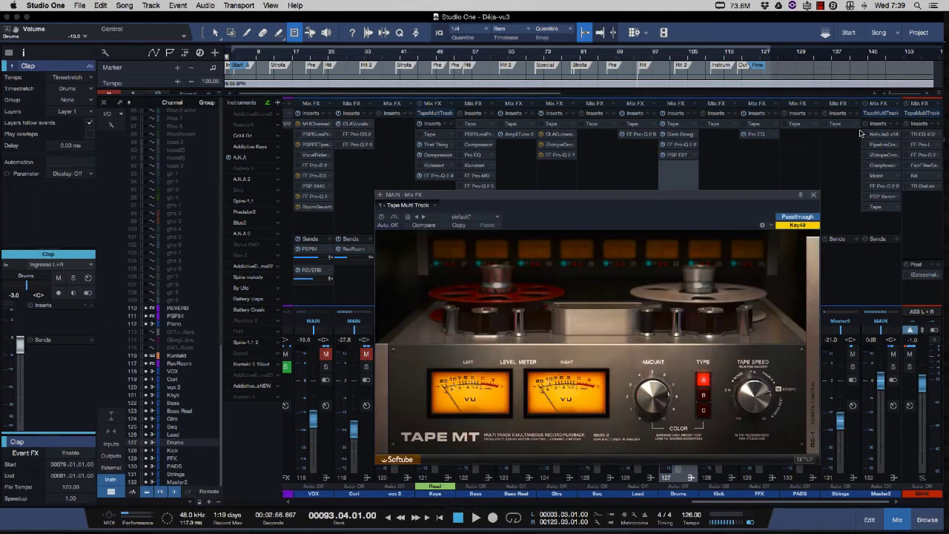
left_click_drag(768, 196, 744, 166)
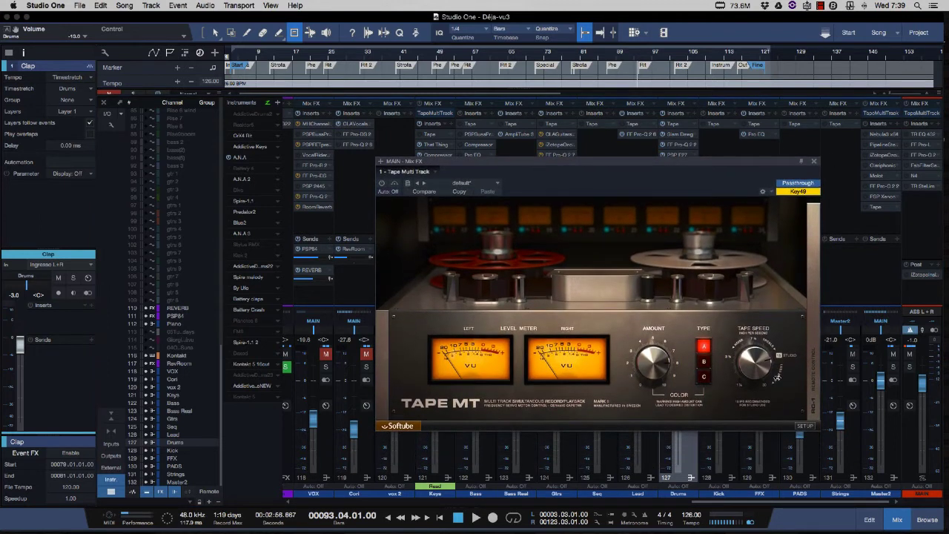
left_click(811, 362)
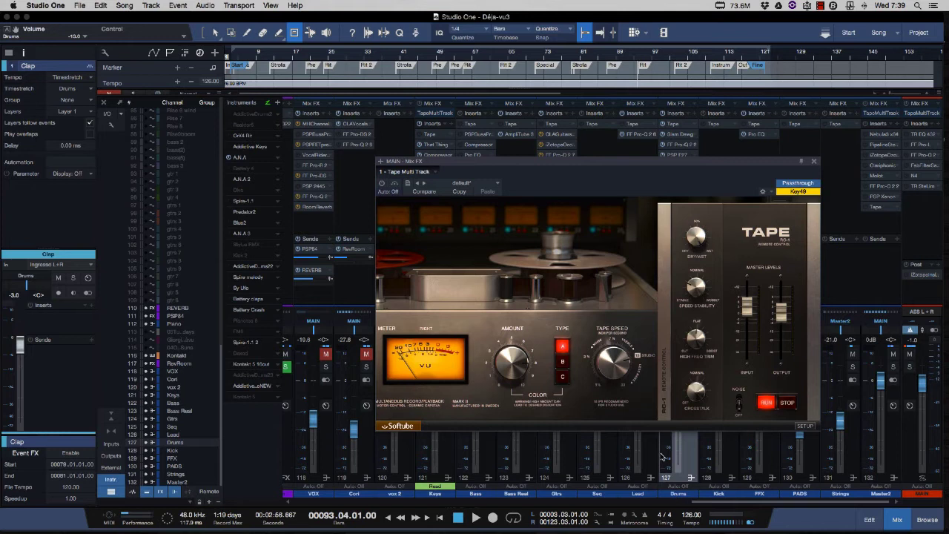
scroll(662, 457, "left", 15)
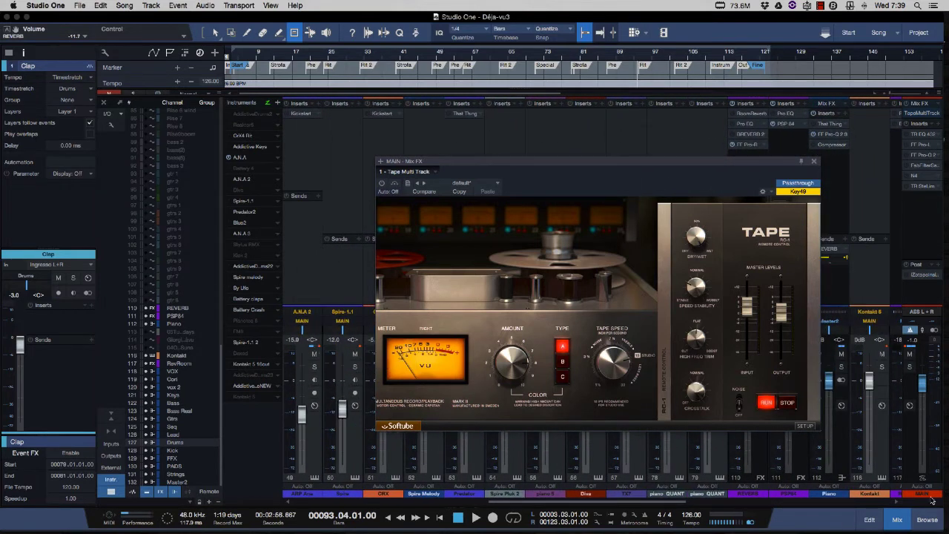
scroll(346, 355, "left", 5)
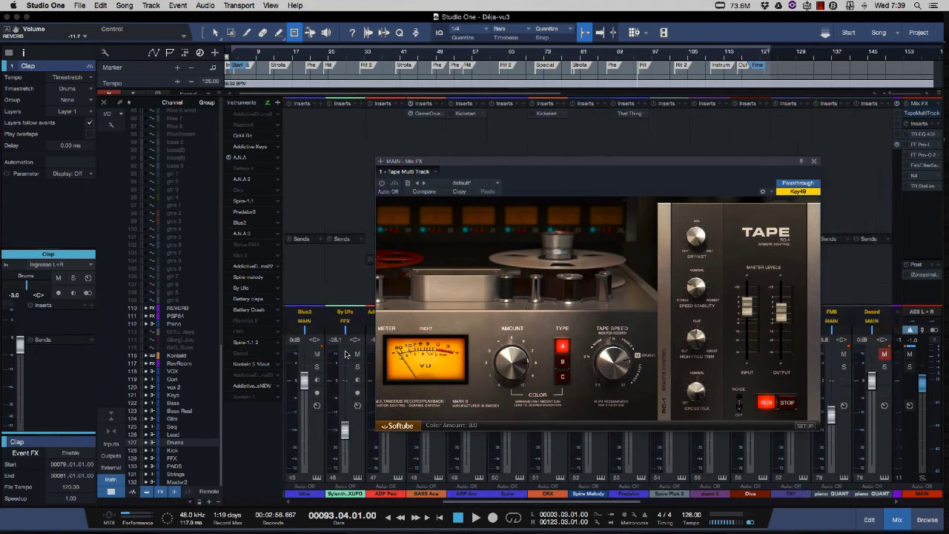
scroll(346, 355, "right", 15)
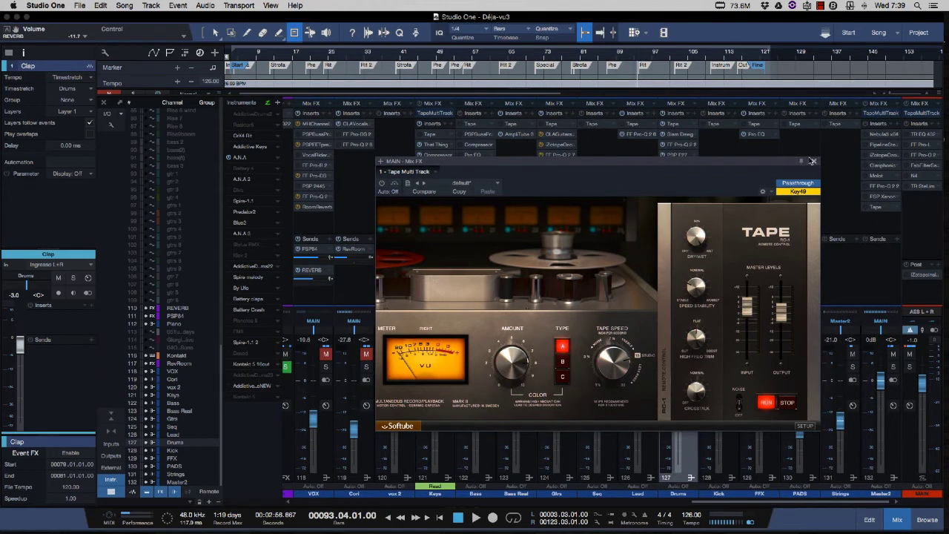
left_click_drag(745, 163, 756, 170)
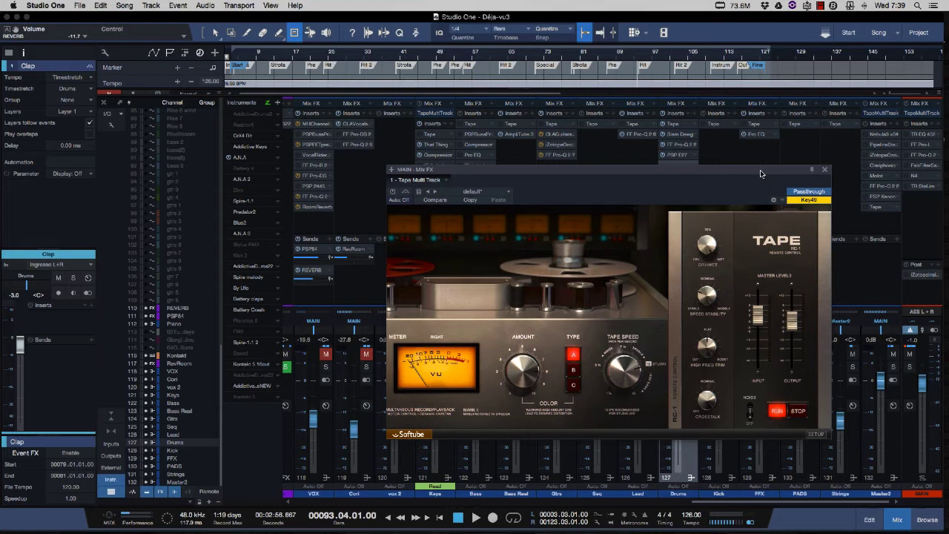
- Start playback, activate Tape Multi Track on MAIN, and bypass and re-enable it to compare the sound
key("space")
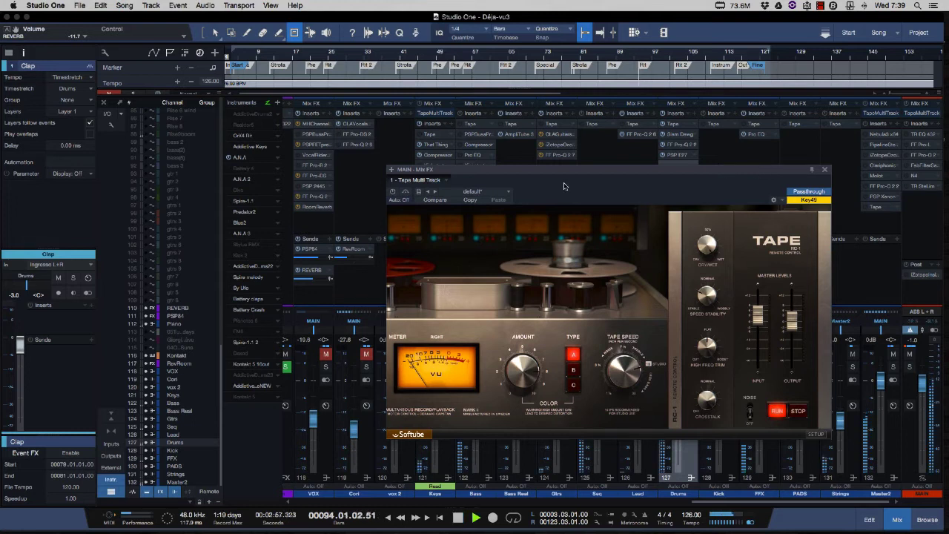
left_click(393, 193)
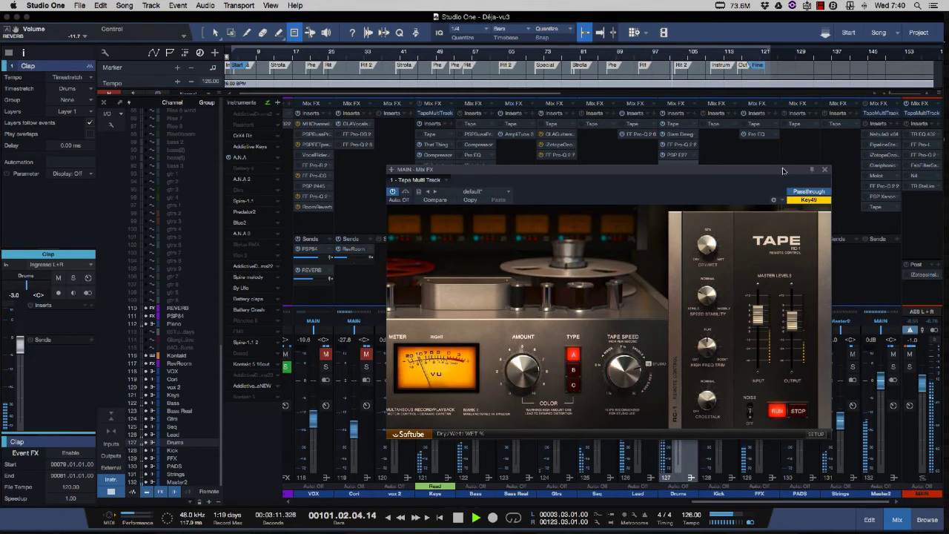
left_click_drag(784, 171, 799, 160)
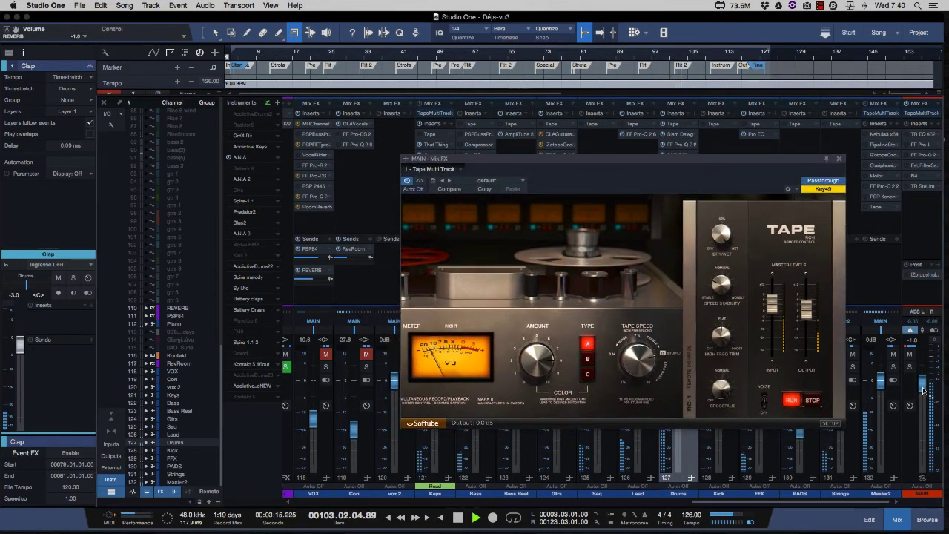
left_click(420, 181)
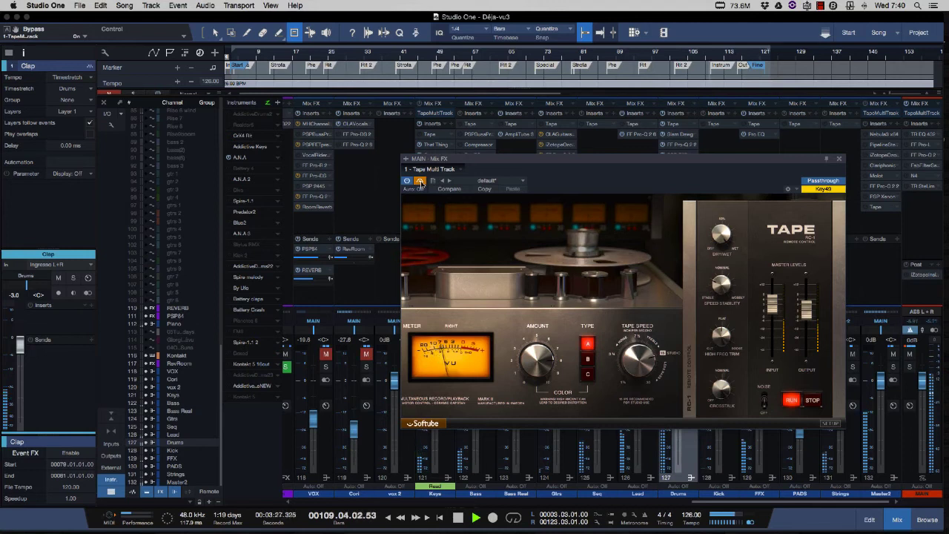
left_click(419, 181)
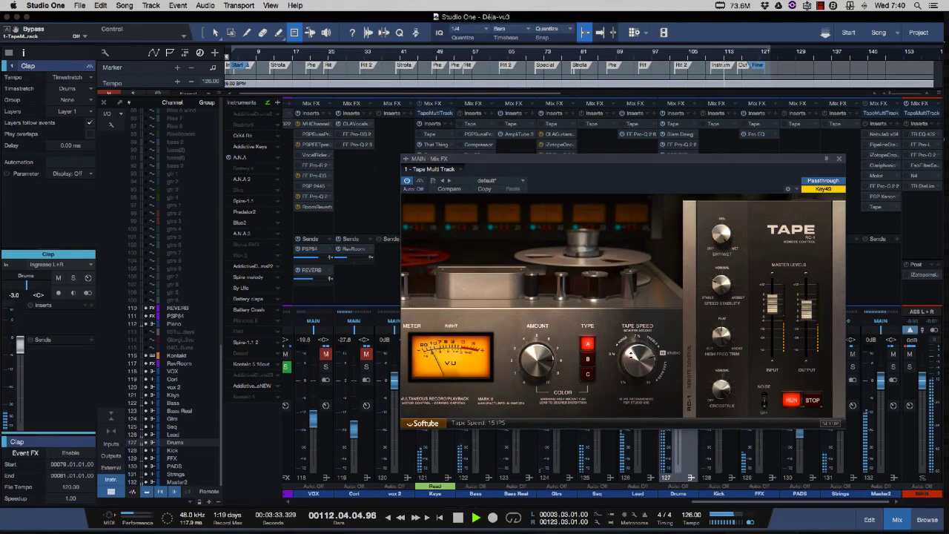
- Audition color type B, return to type A, and vary Speed Stability and High Freq Trim on Tape Multi Track
left_click(587, 358)
left_click(588, 344)
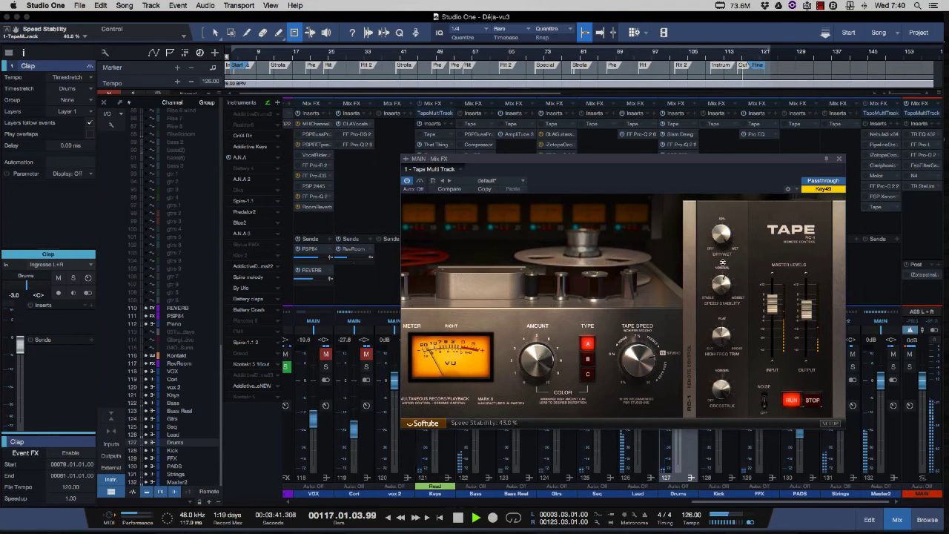
left_click_drag(720, 304, 719, 295)
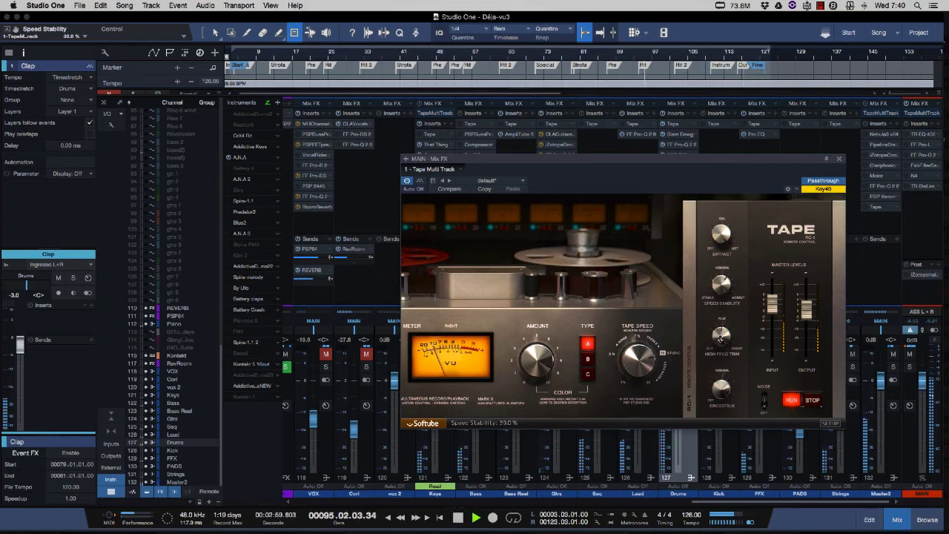
left_click_drag(720, 341, 720, 331)
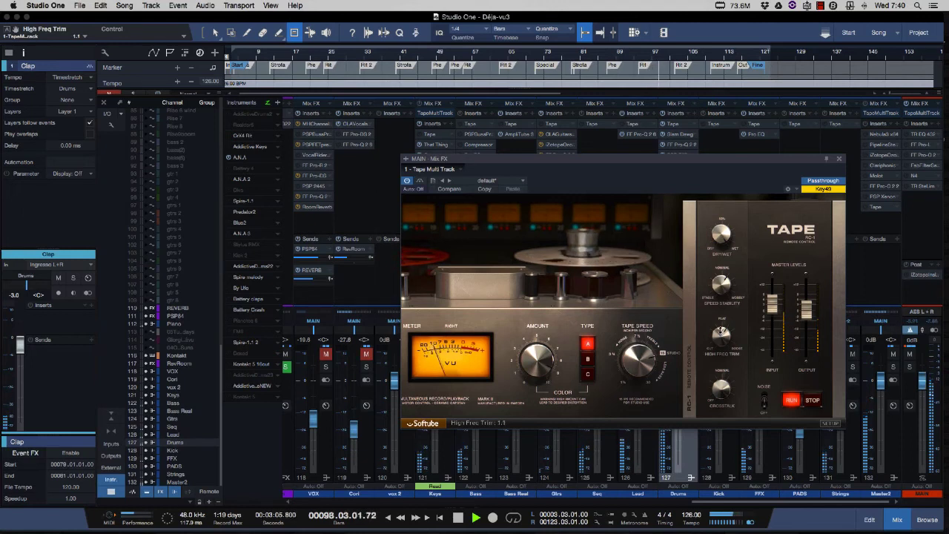
- Adjust Tape Multi Track's Dry/Wet and Crosstalk controls, raise its master input level, and compare the result with the bypassed sound
left_click(721, 234)
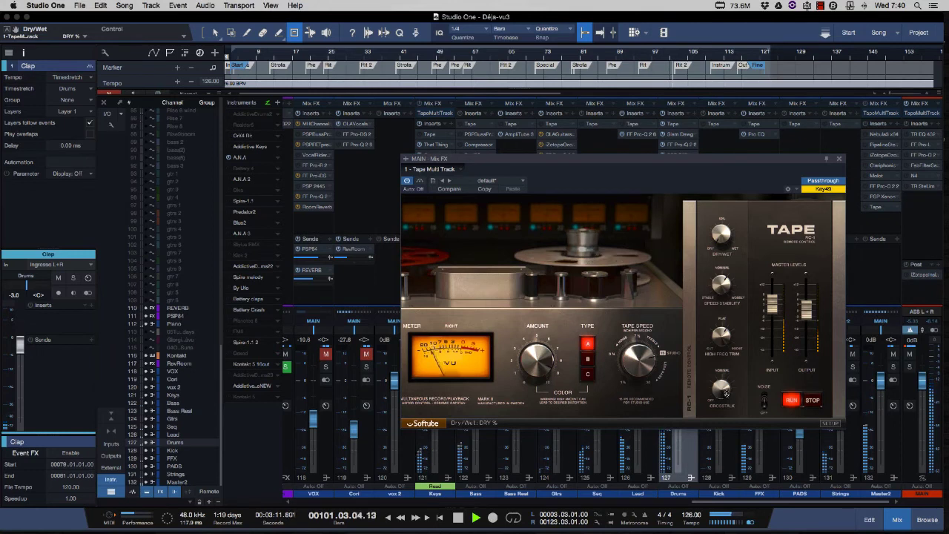
left_click(721, 395)
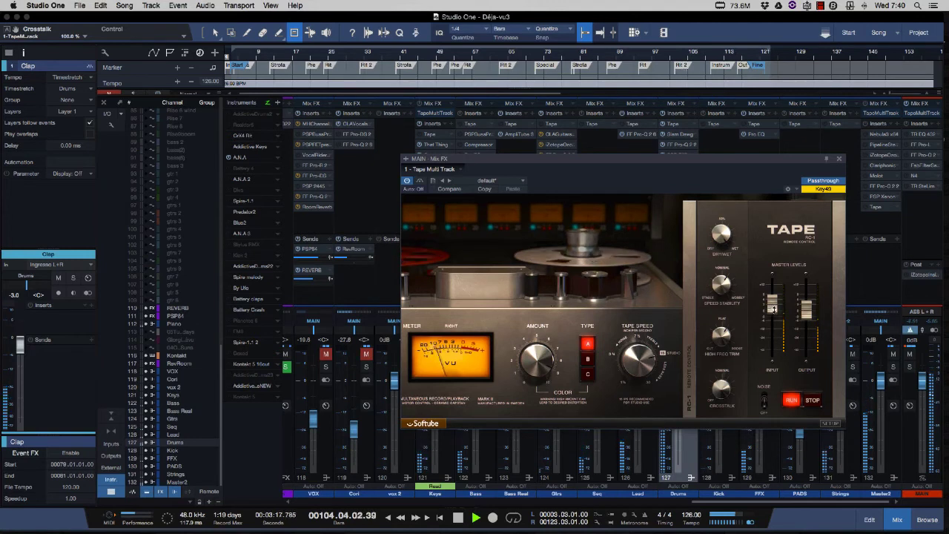
left_click_drag(772, 310, 772, 304)
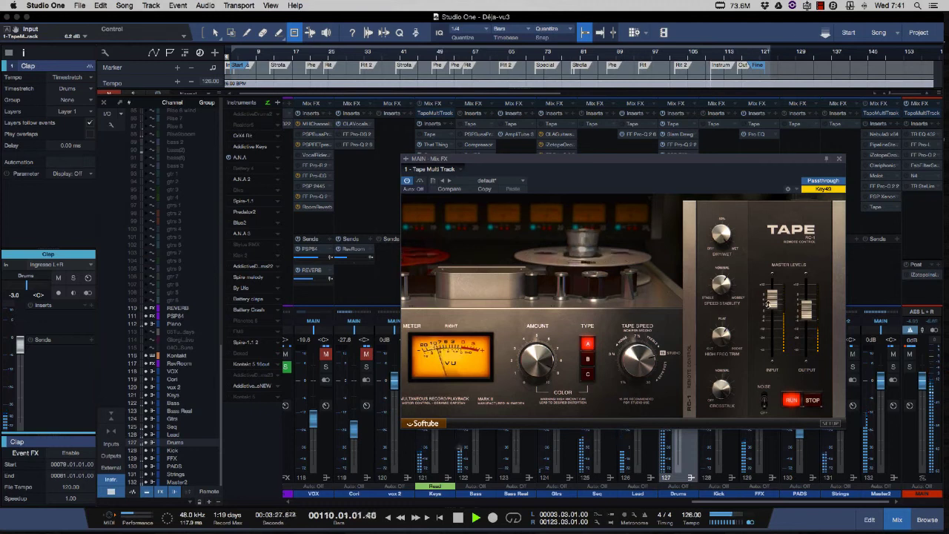
left_click_drag(551, 161, 545, 166)
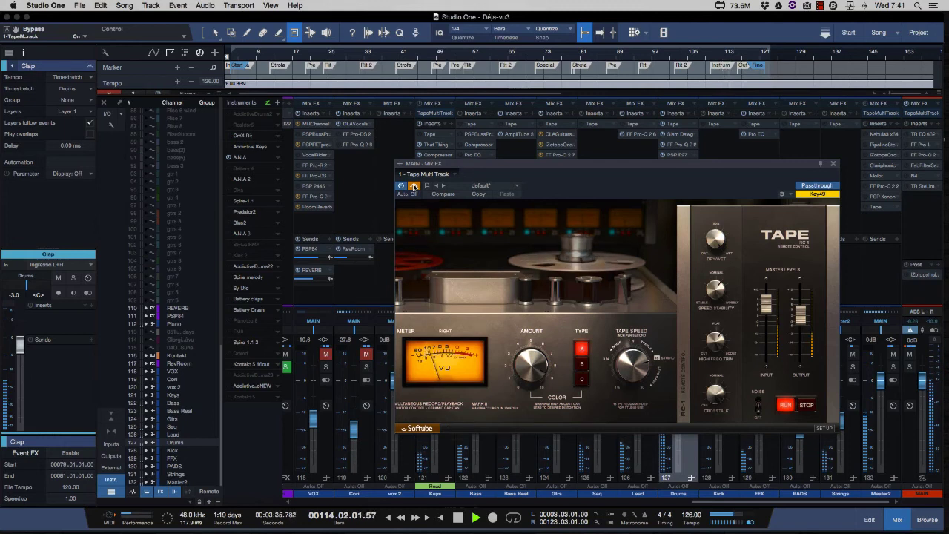
- Switch Tape Multi Track's Noise on and back off to hear it, and stop playback
mouse_move(718, 394)
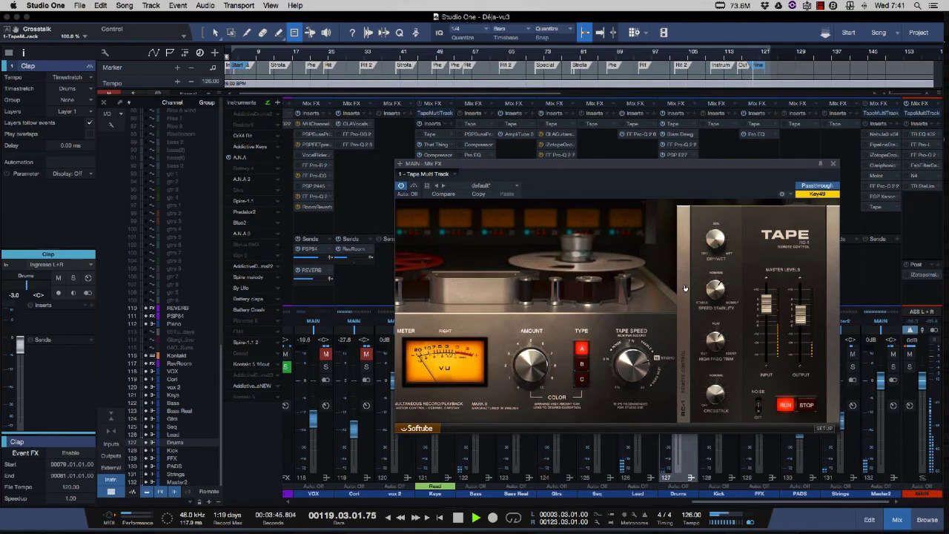
mouse_move(762, 404)
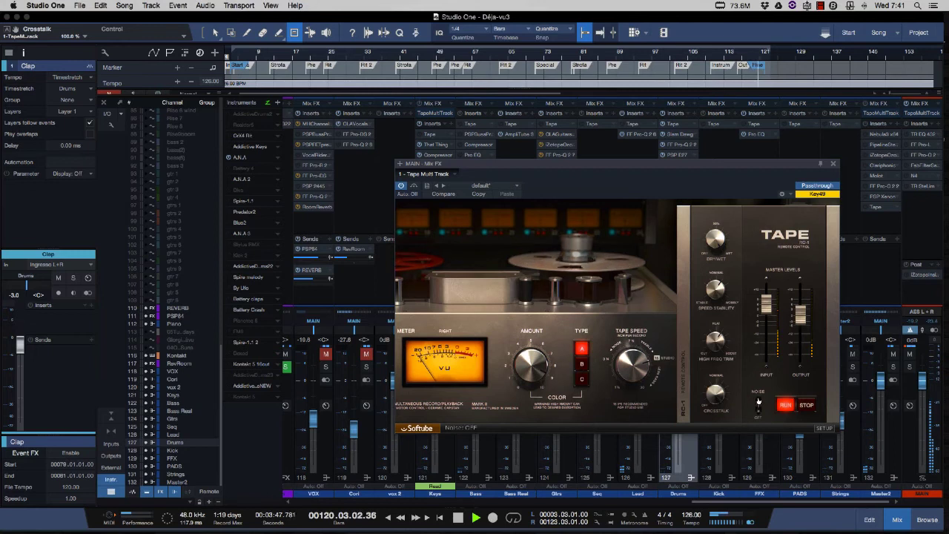
left_click(761, 405)
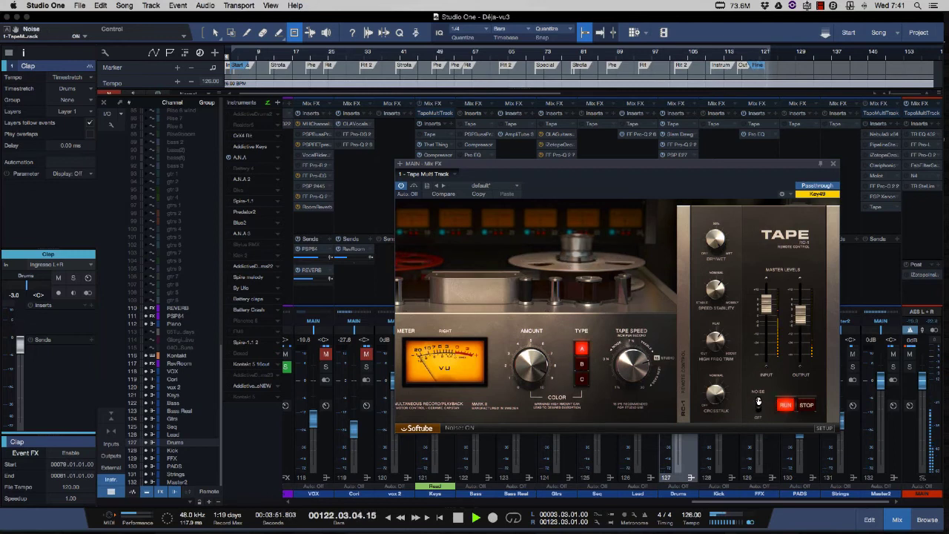
left_click(758, 404)
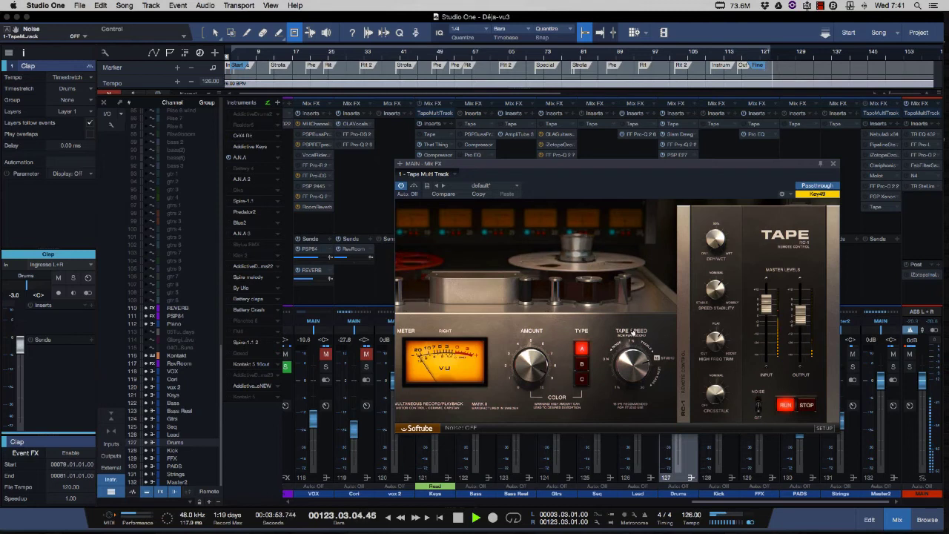
key("space")
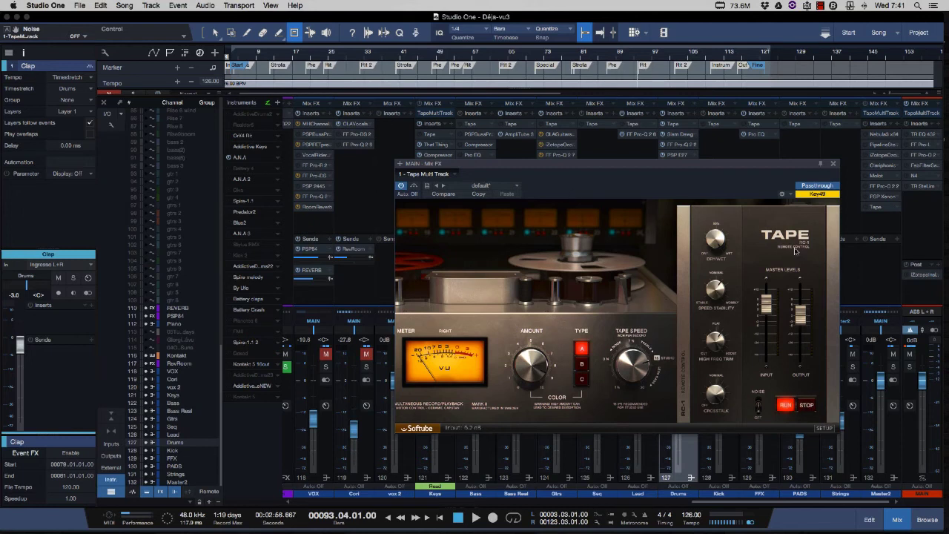
- Restart playback and set Tape Multi Track's tape transport to Stop and back to Run to hear the slowdown effect
key("space")
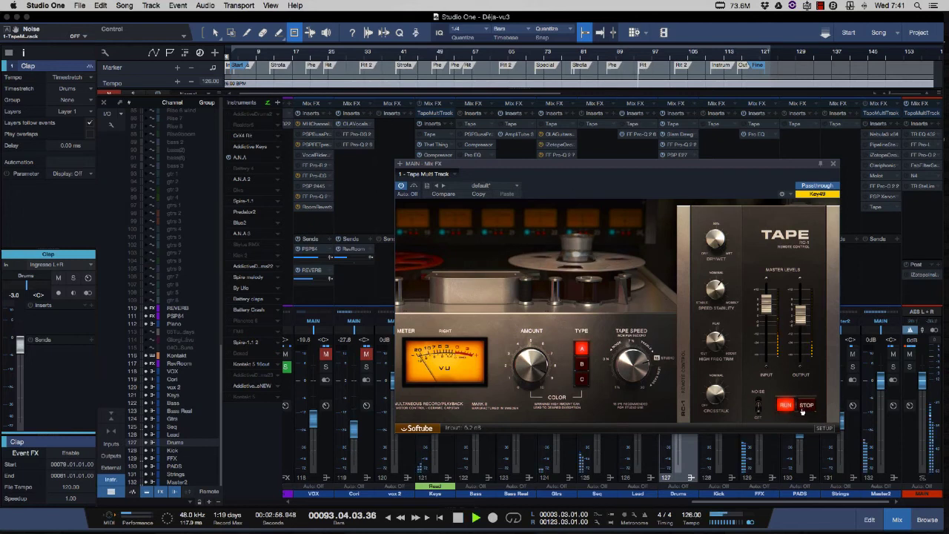
left_click(808, 406)
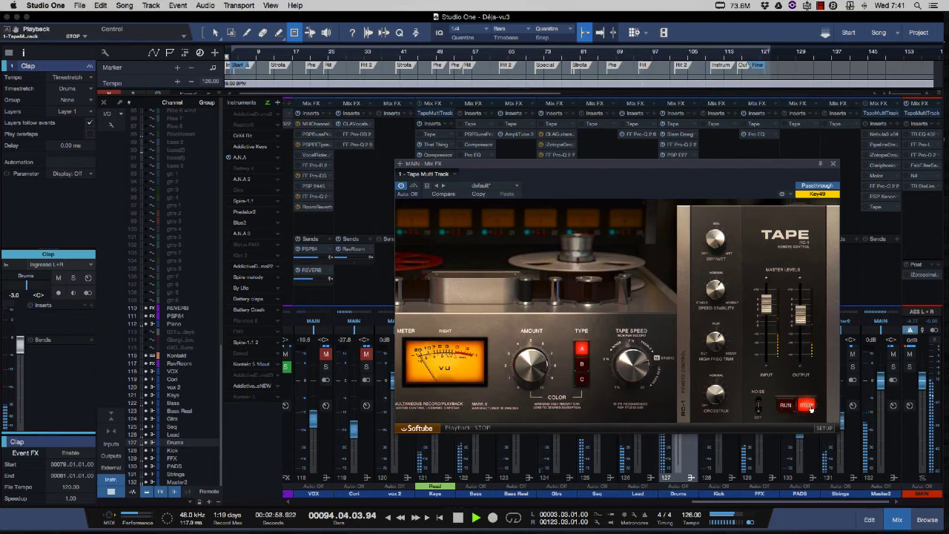
left_click(785, 404)
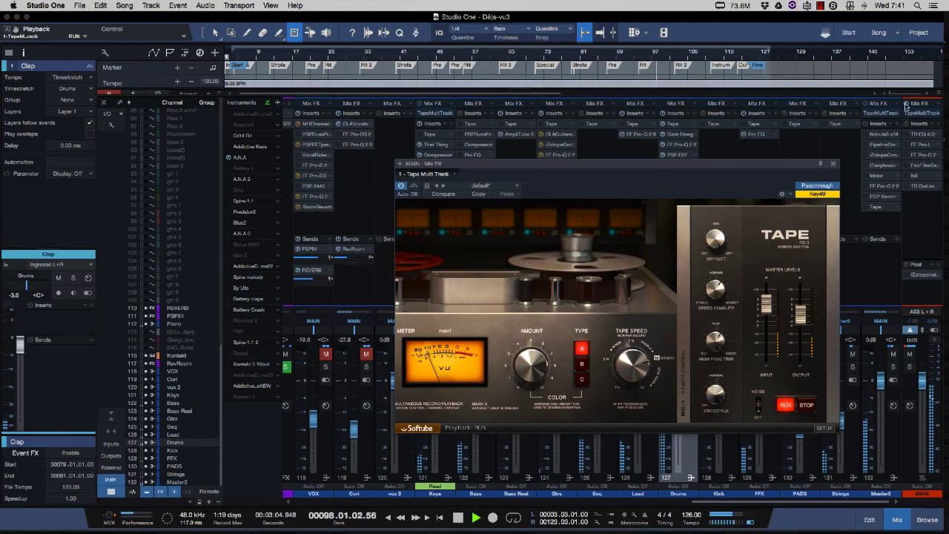
- Turn off MAIN's Mix FX, open the Tape insert on Master2, and stop and rerun its tape transport during playback
left_click(906, 104)
mouse_move(677, 163)
left_mouse_down()
mouse_move(694, 214)
mouse_move(679, 166)
left_mouse_up()
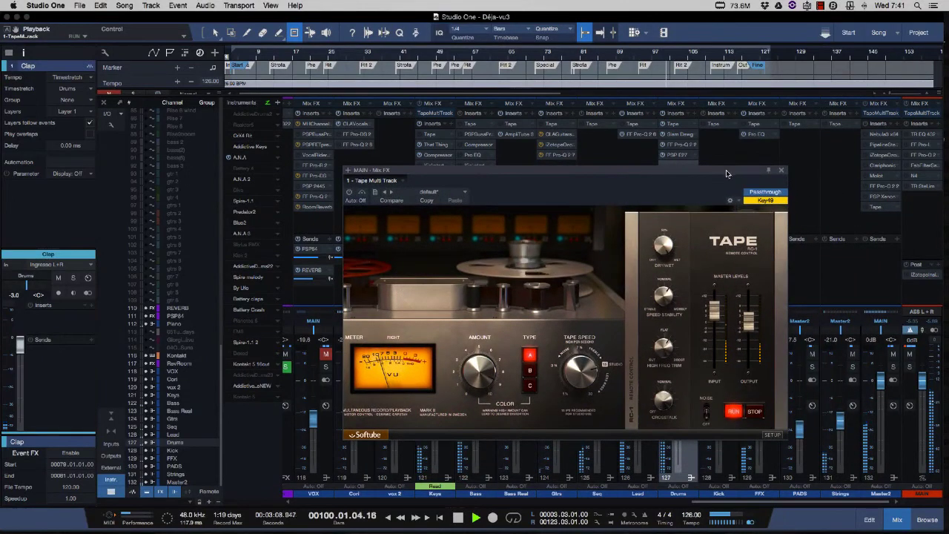
left_click(876, 206)
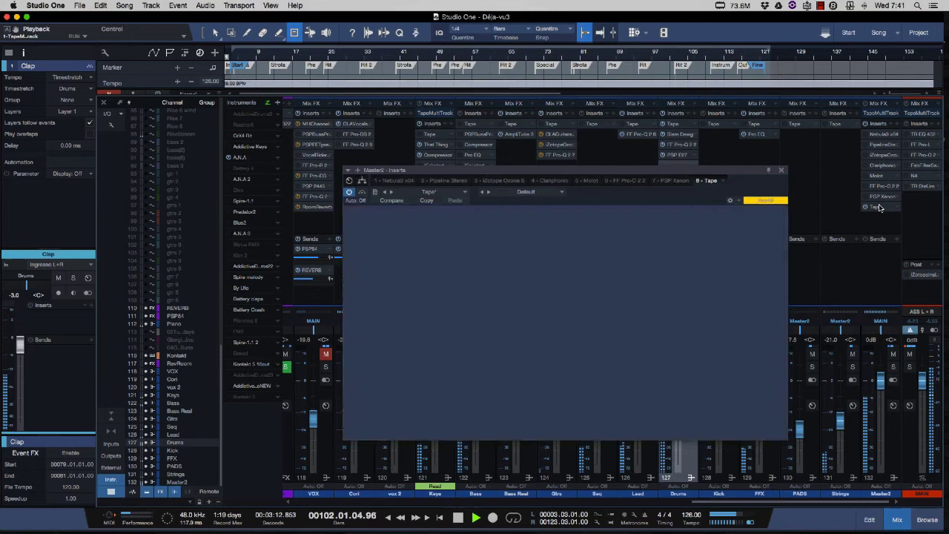
left_click(754, 412)
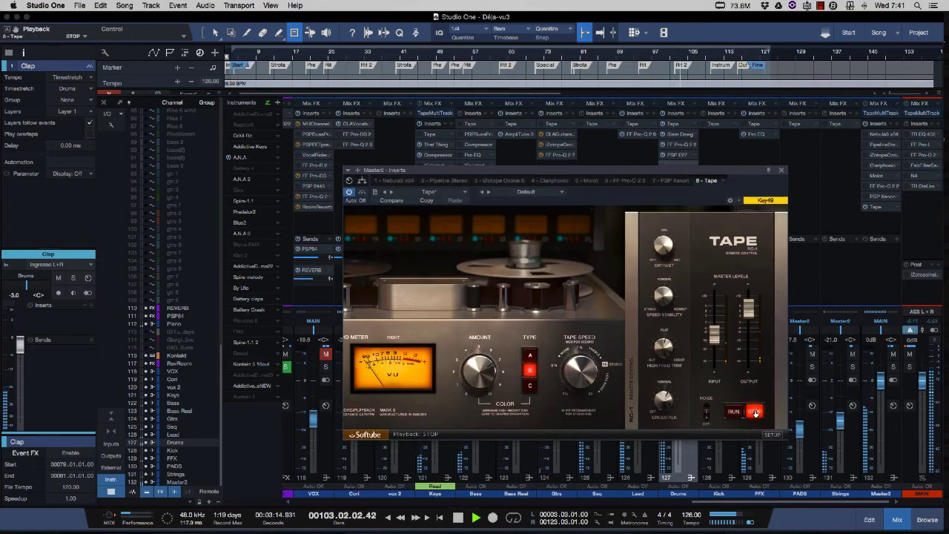
left_click(734, 412)
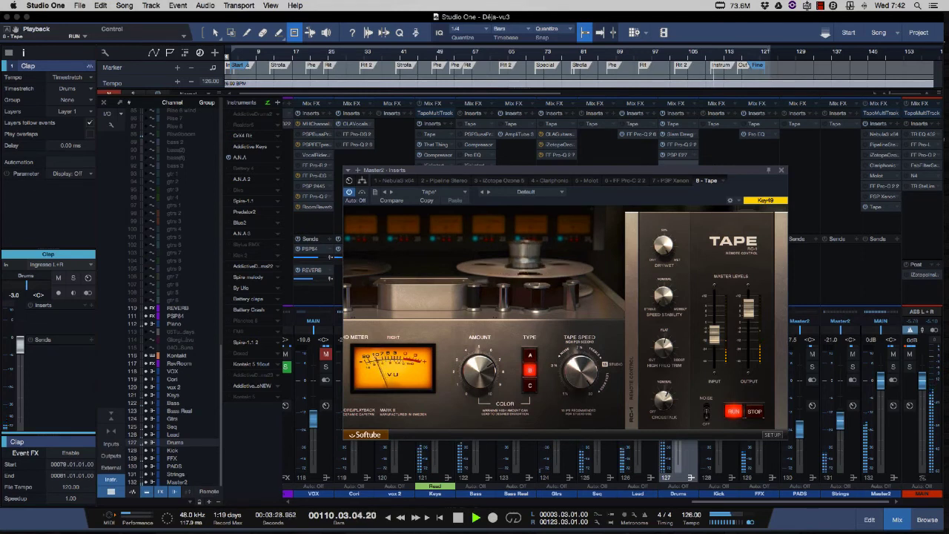
- Lower the MAIN channel's volume to about -8.3 dB and hide the console to show the Master2 and Drums automation tracks
left_click_drag(919, 389, 923, 401)
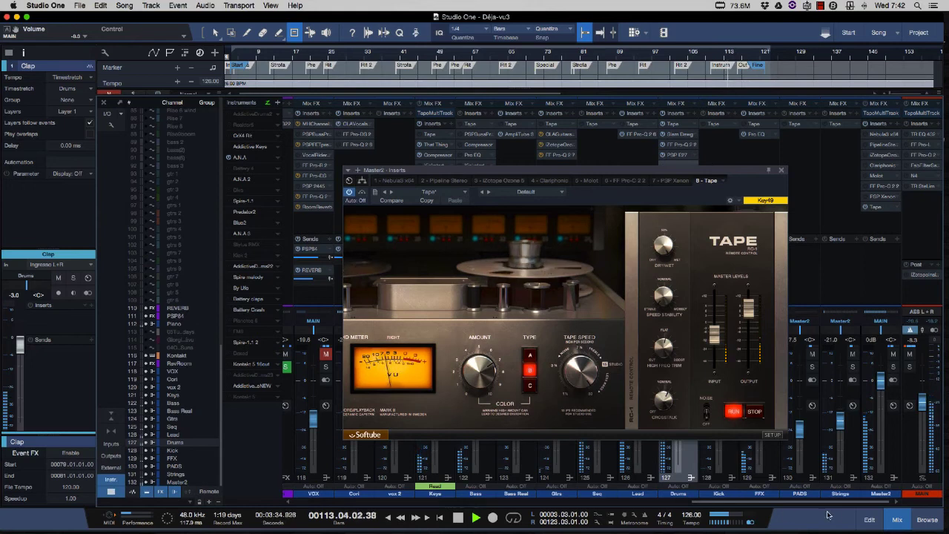
left_click(896, 521)
scroll(266, 286, "down", 5)
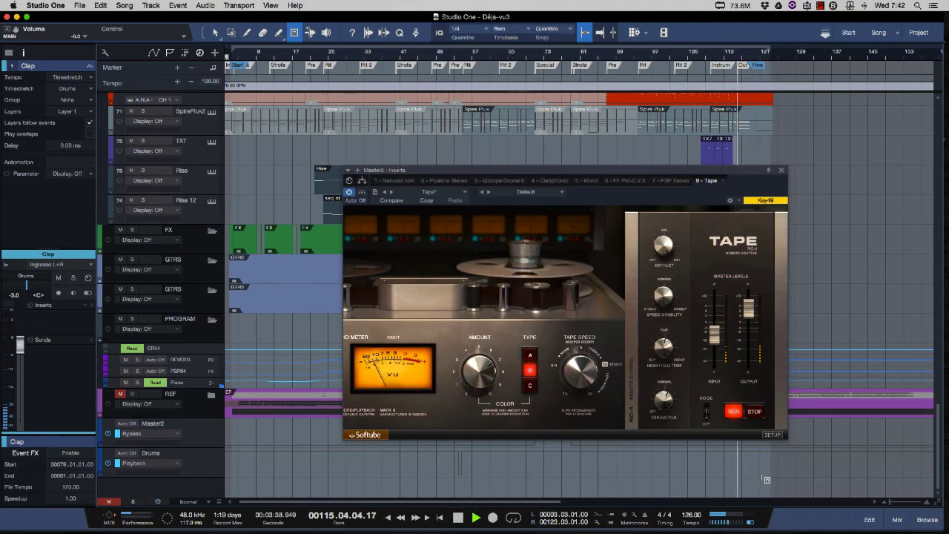
- Create an automation track for the Playback (Run/Stop) parameter of Master2's Tape insert and start song playback from an earlier section
left_click(733, 411)
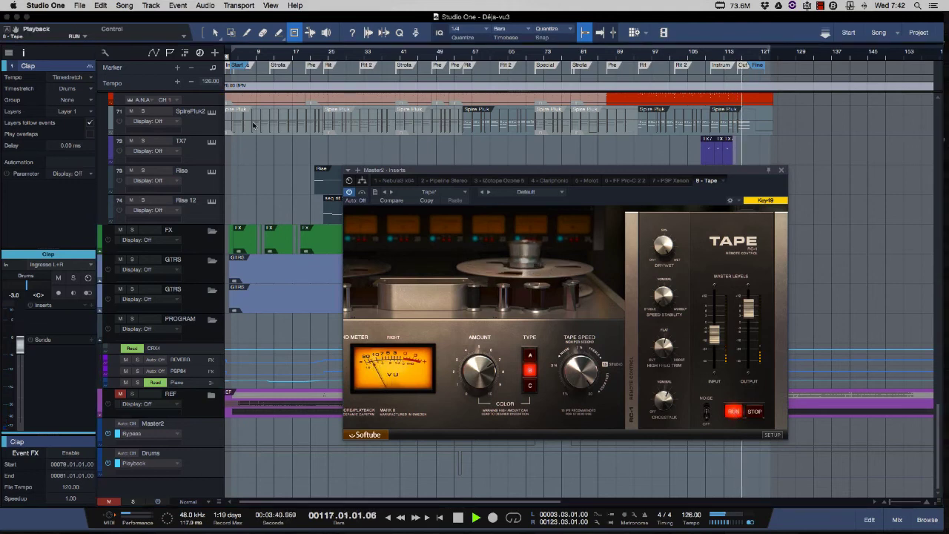
left_click_drag(15, 31, 195, 486)
key("space")
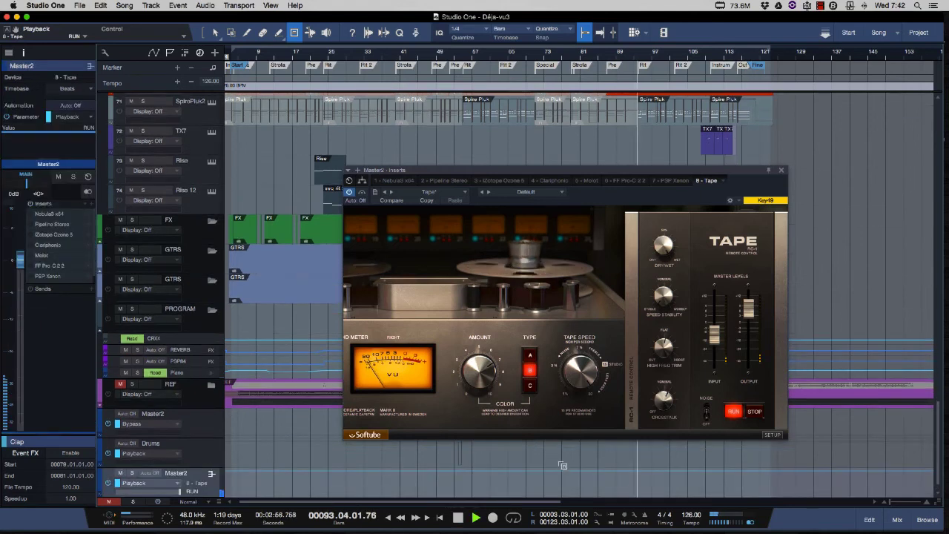
- Shape Master2's Playback automation with the Arrow tool into a curved dip that stops the tape near bar 97 and returns it to Run
right_click(650, 471)
left_click(684, 279)
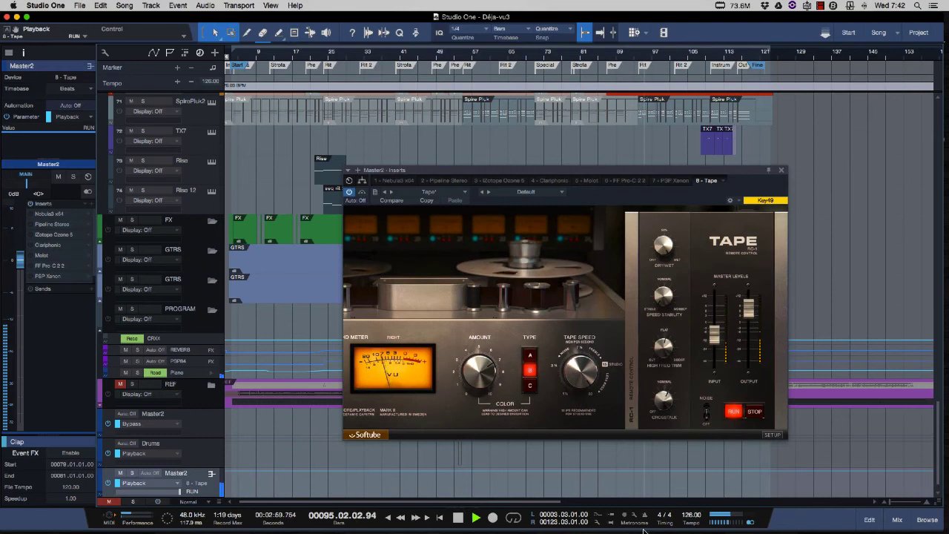
left_click(652, 469)
left_click_drag(657, 471, 653, 499)
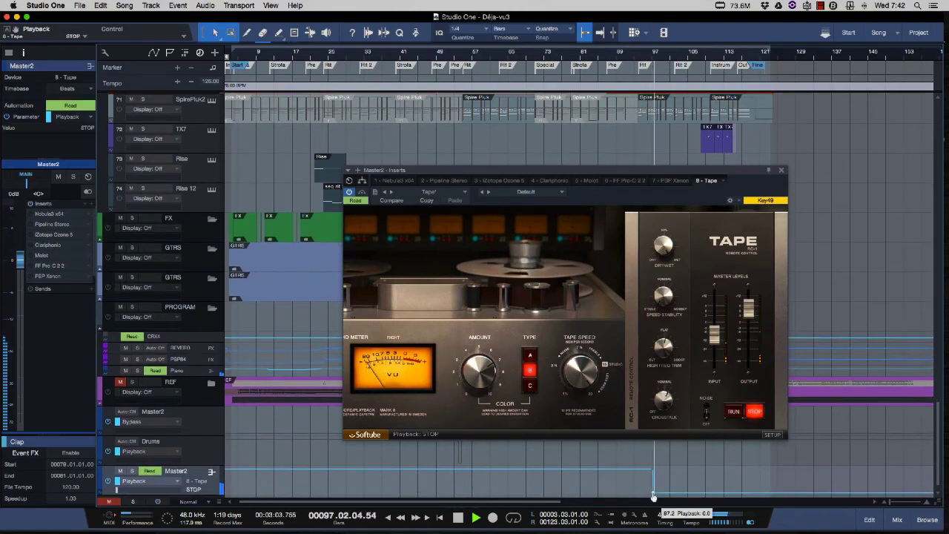
mouse_move(668, 492)
left_mouse_down()
mouse_move(668, 462)
mouse_move(667, 495)
left_mouse_up()
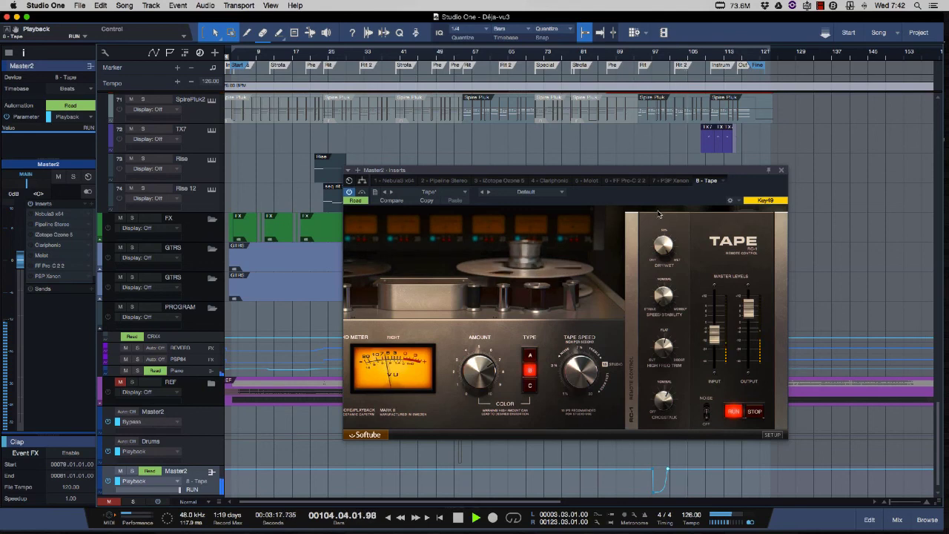
left_click(820, 5)
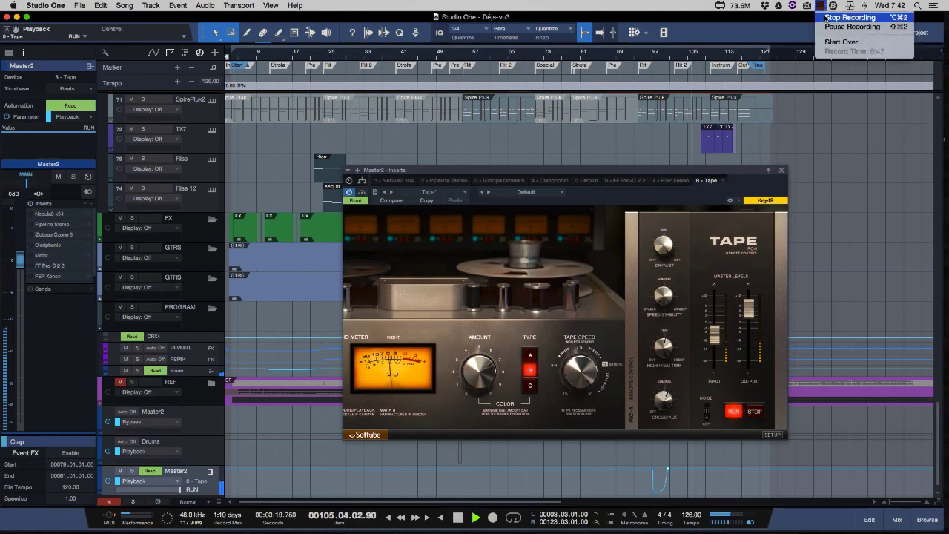
left_click(820, 5)
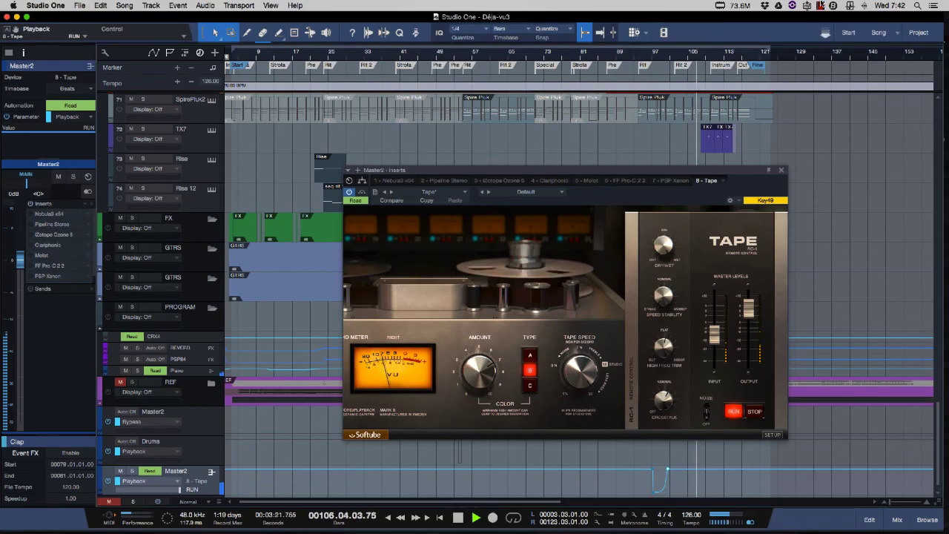